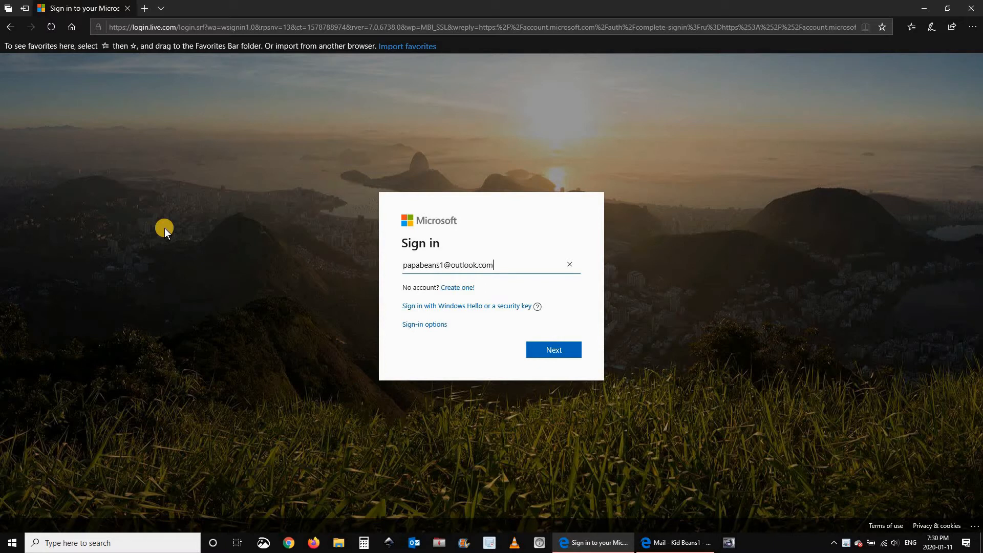
# Sign in with the parent's account password, keeping this browser signed in.
pyautogui.press('Return')
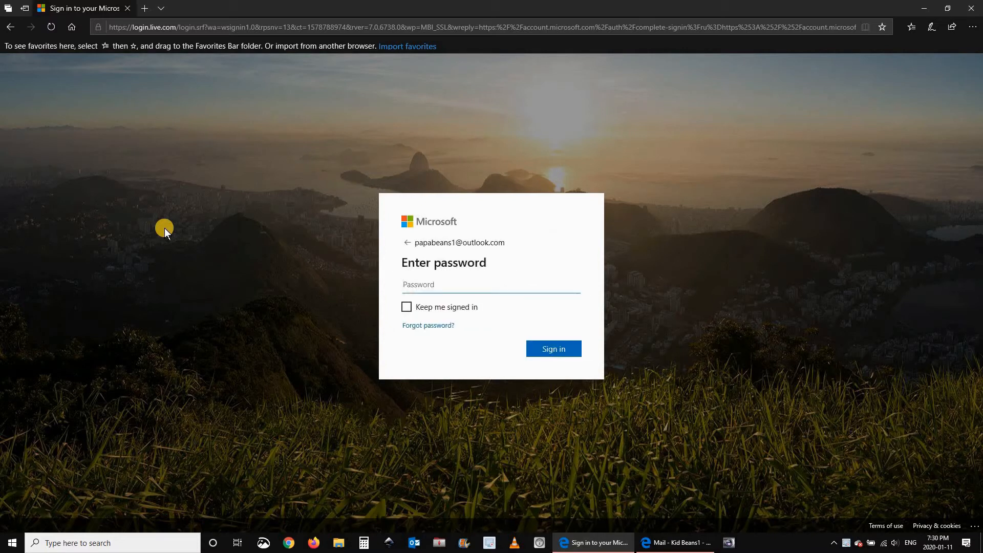
pyautogui.write('•')
pyautogui.click(408, 308)
pyautogui.click(544, 353)
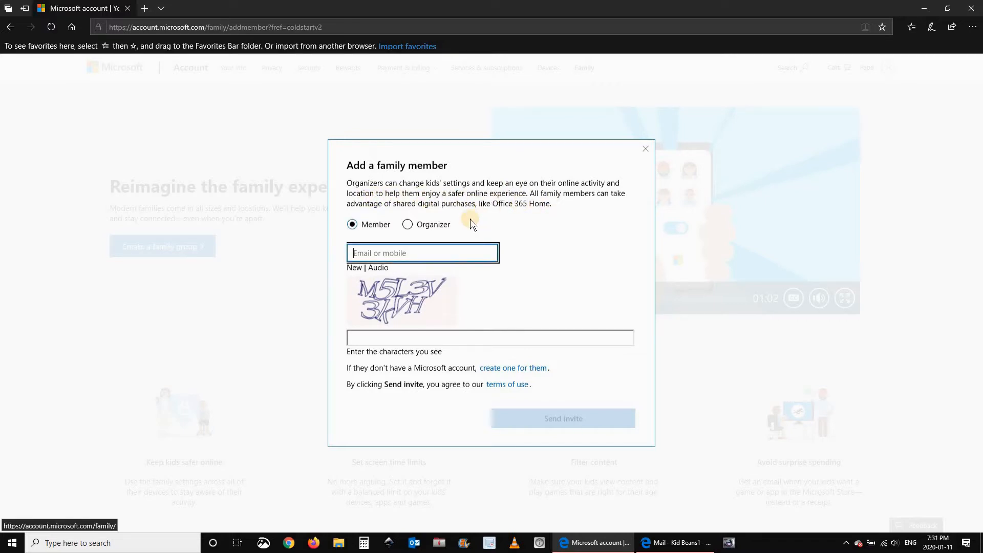
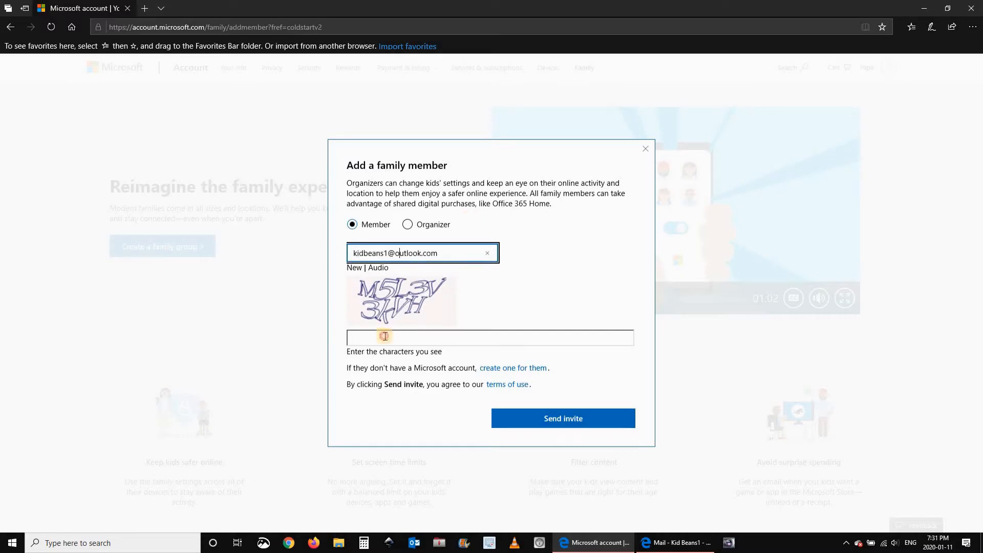
# Invite the child's e-mail as a family member with the picture code, then go to the child's Outlook.
pyautogui.click(385, 336)
pyautogui.write('m5')
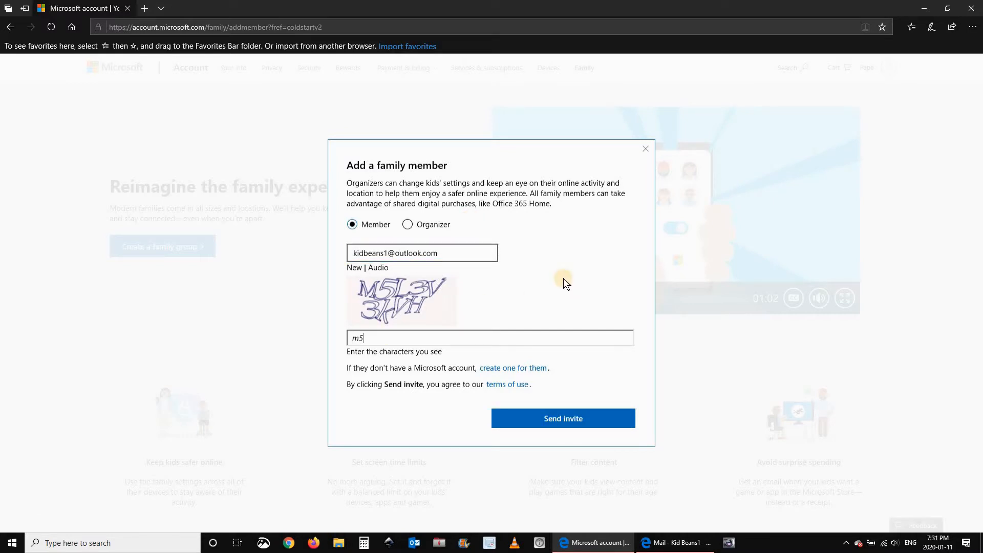
pyautogui.write('l3v3kvh')
pyautogui.click(560, 419)
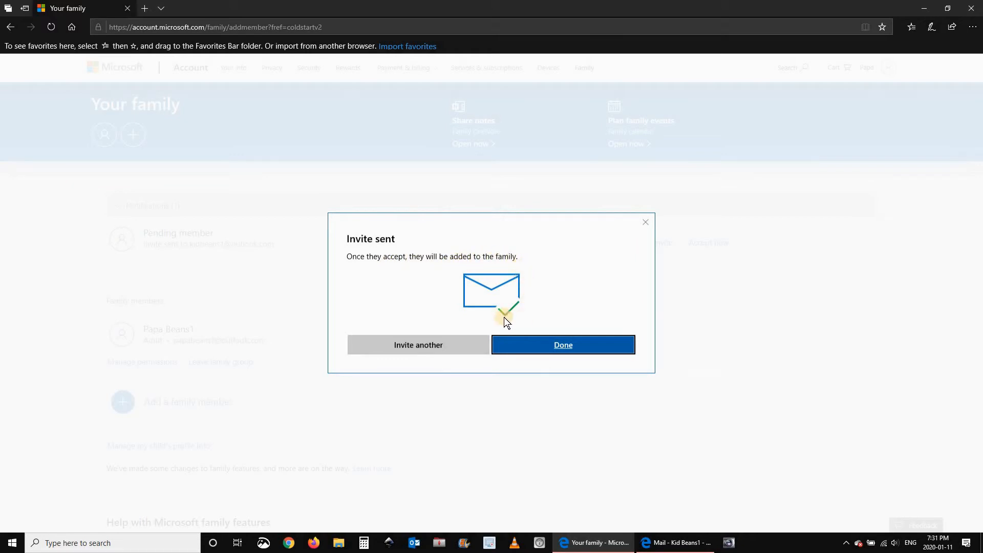
pyautogui.click(561, 346)
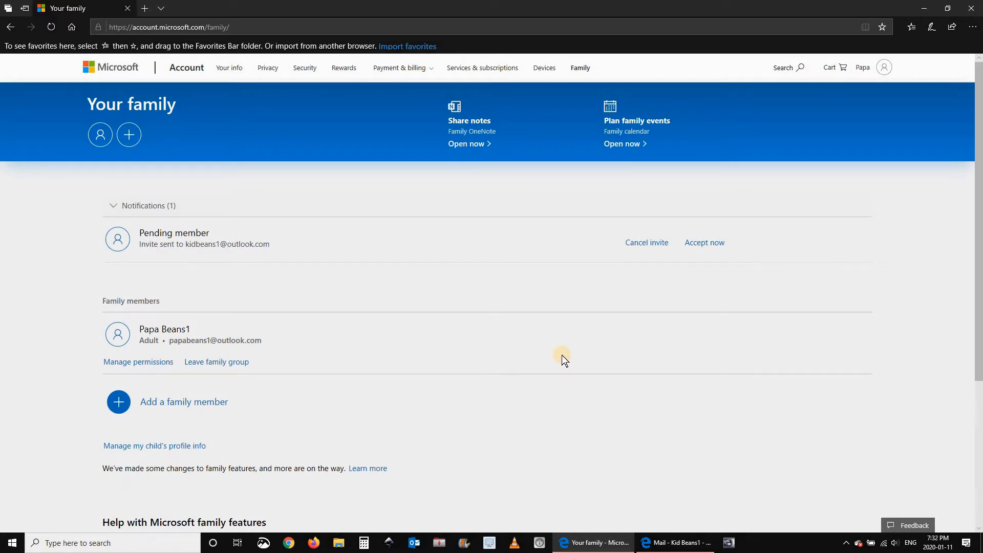
pyautogui.click(666, 547)
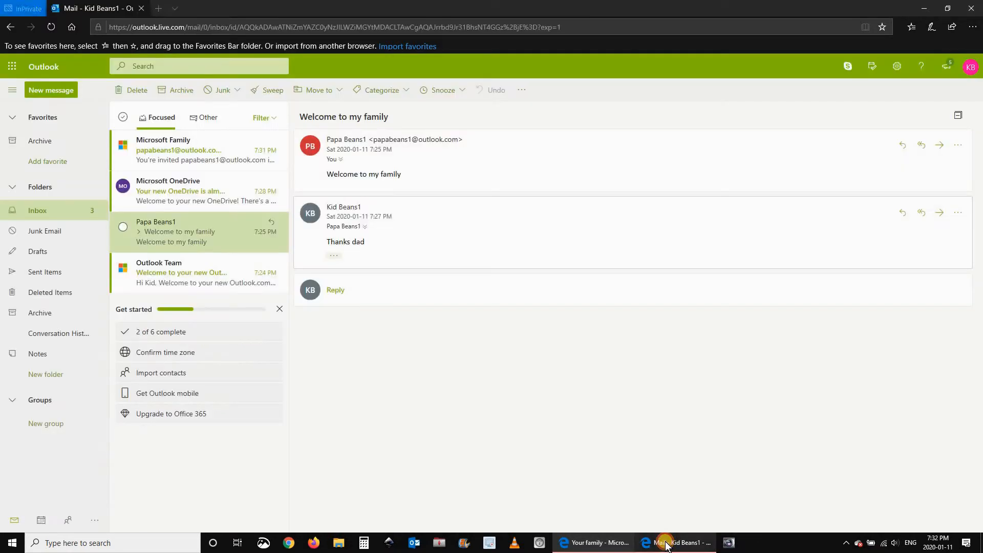
# Open the Microsoft Family invitation e-mail and choose JOIN.
pyautogui.click(159, 158)
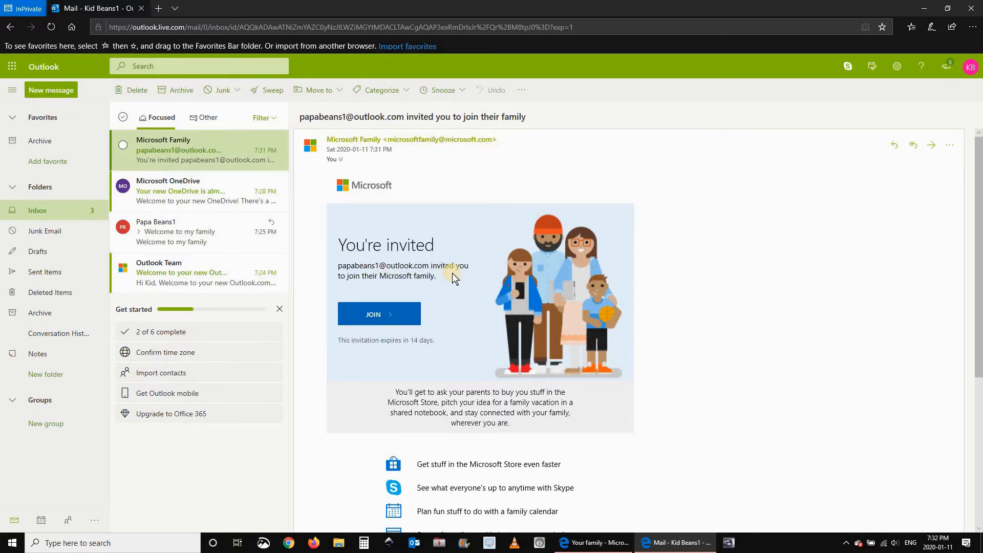
pyautogui.scroll(-2, 457, 275)
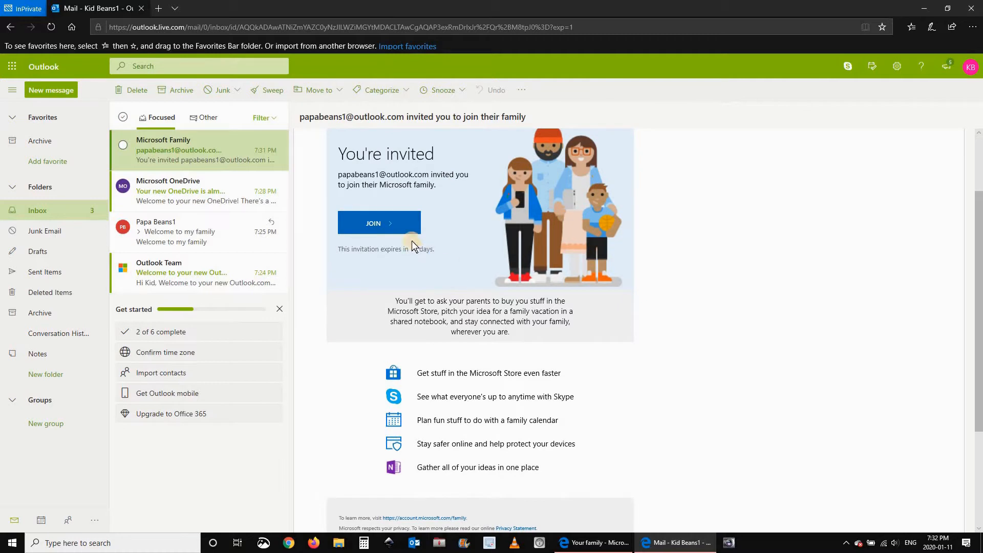
pyautogui.click(376, 224)
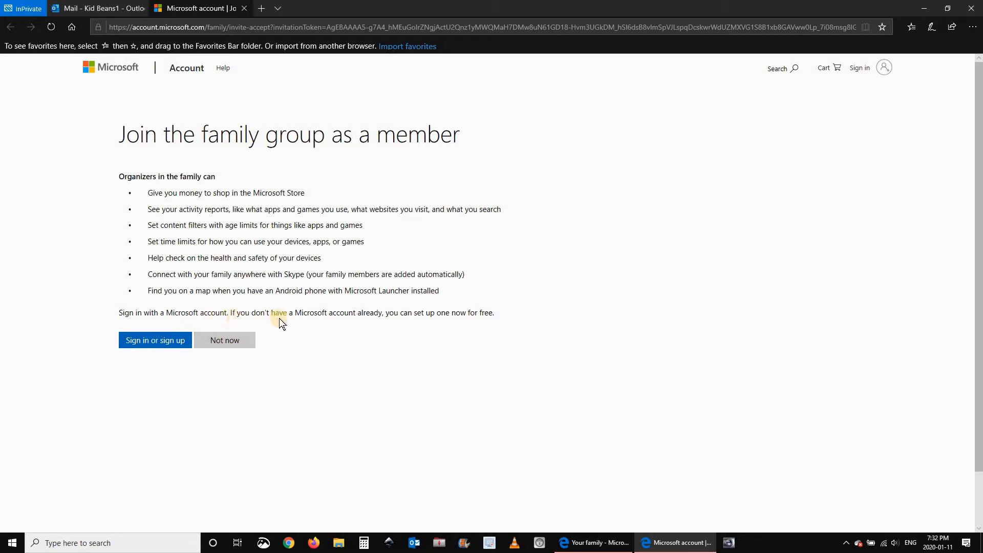
# Sign in with the child's account and join the family.
pyautogui.click(149, 340)
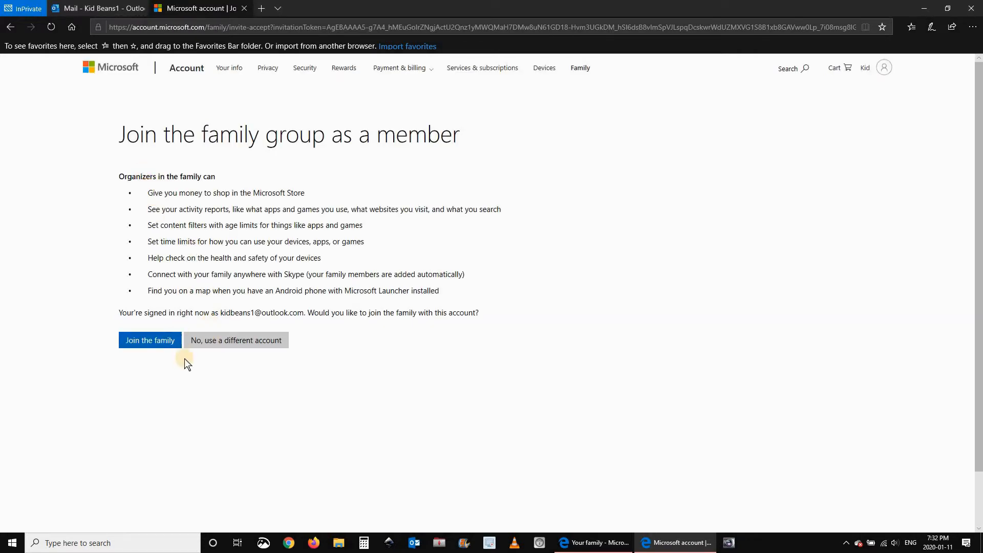
pyautogui.click(146, 340)
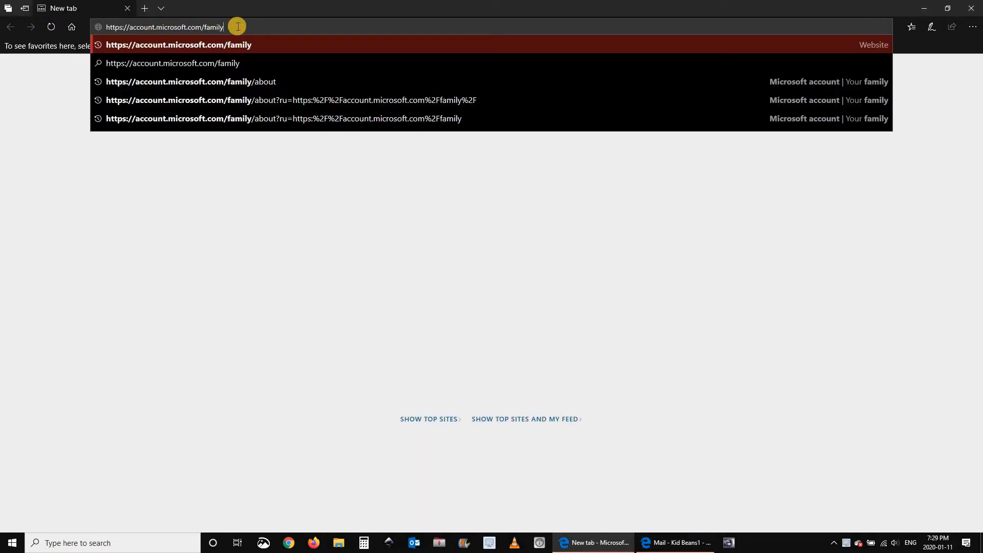
# Load account.microsoft.com/family and sign in with the parent's e-mail and password, staying signed in.
pyautogui.press('Return')
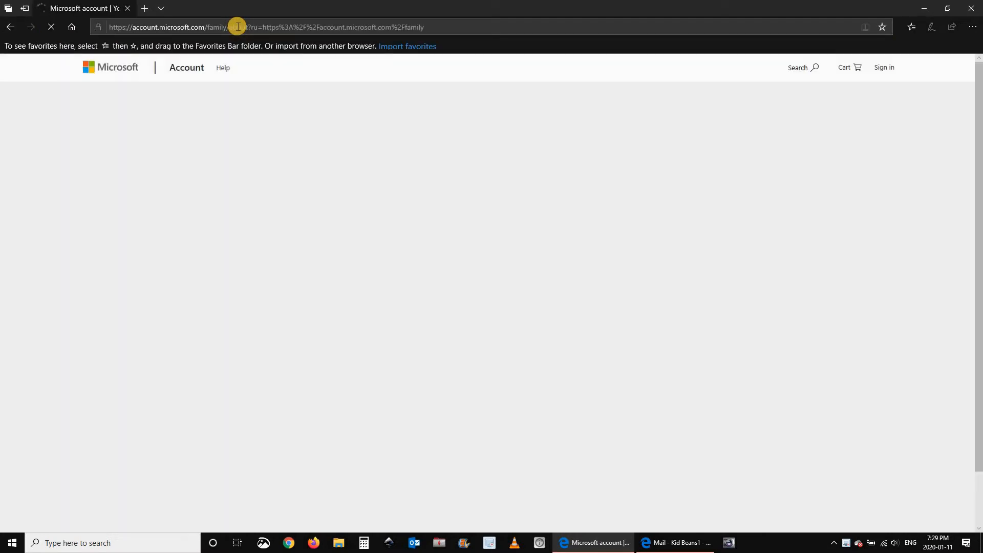
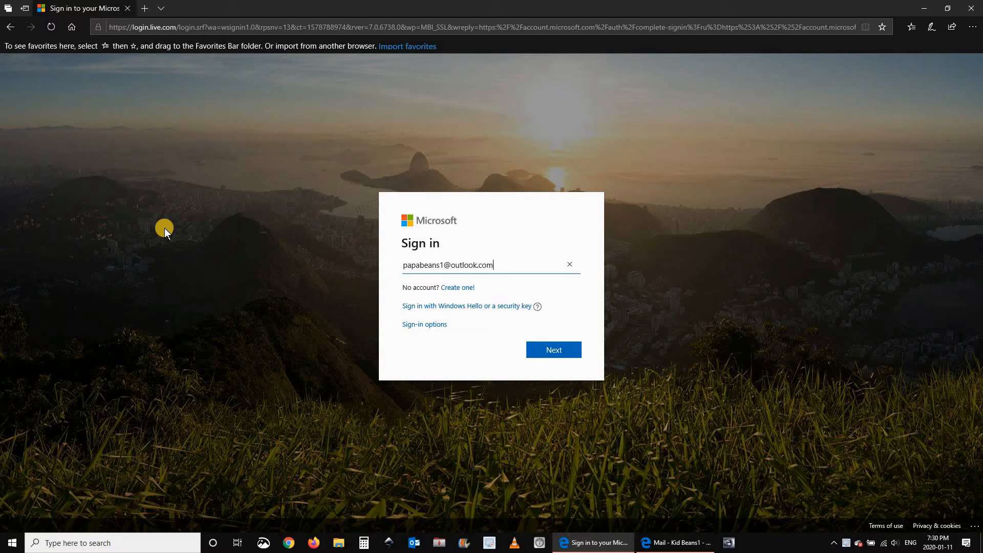
pyautogui.press('Return')
pyautogui.write('***')
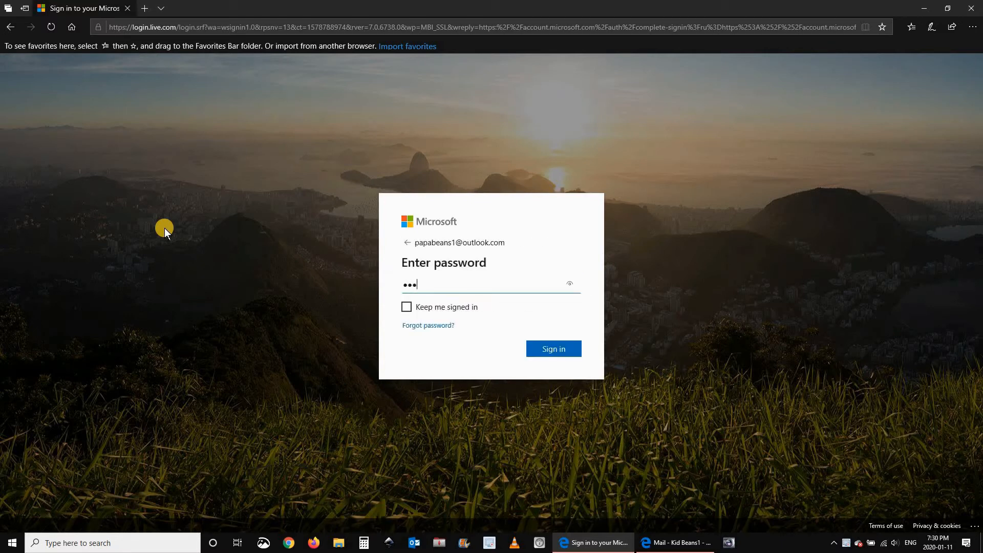
pyautogui.click(406, 306)
pyautogui.click(544, 351)
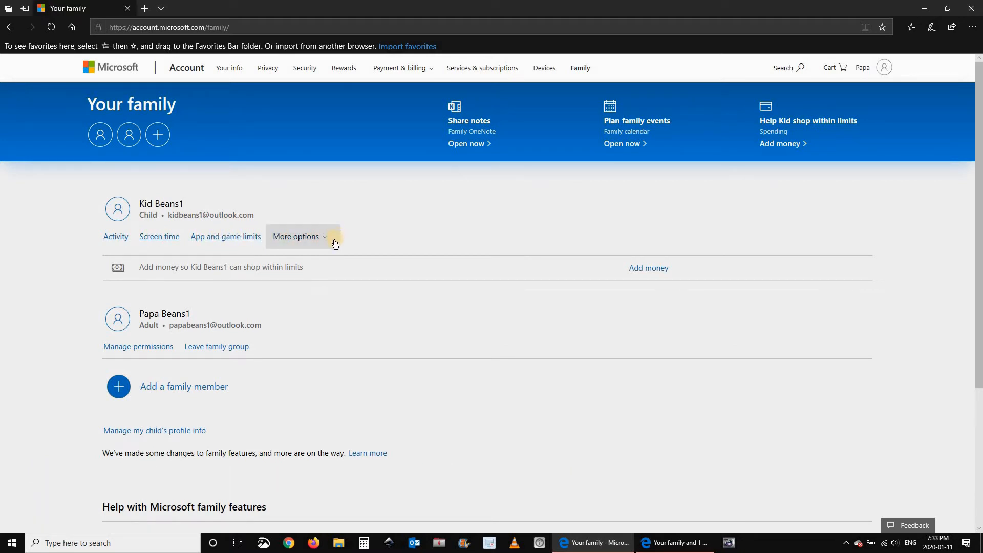
# In the child's Screen time settings, turn on Use one schedule for all devices.
pyautogui.click(153, 238)
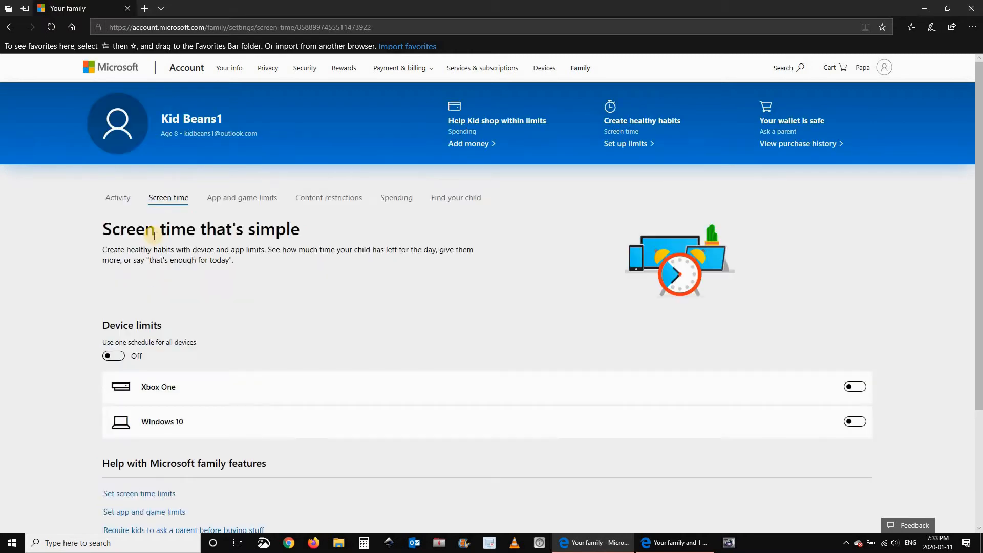
pyautogui.scroll(-2, 211, 281)
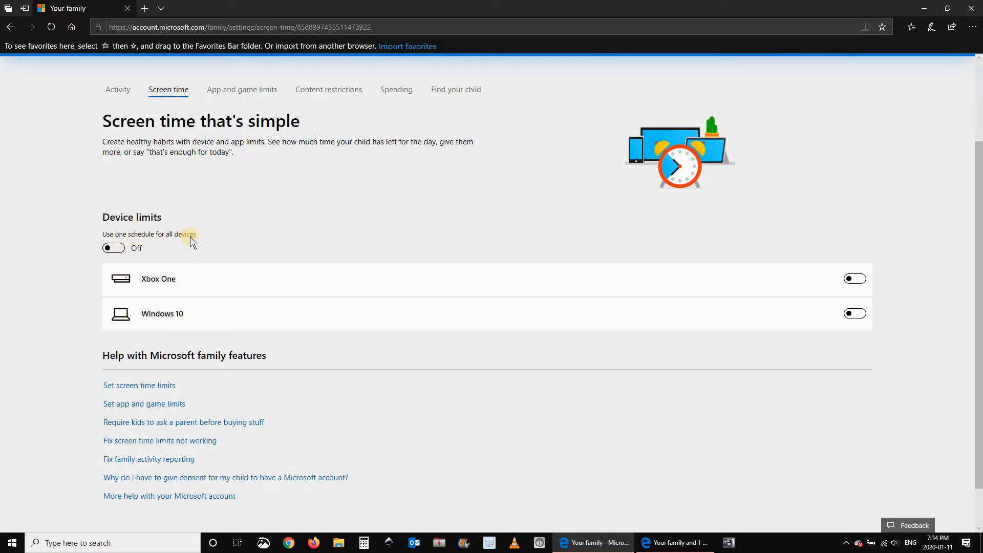
pyautogui.click(110, 248)
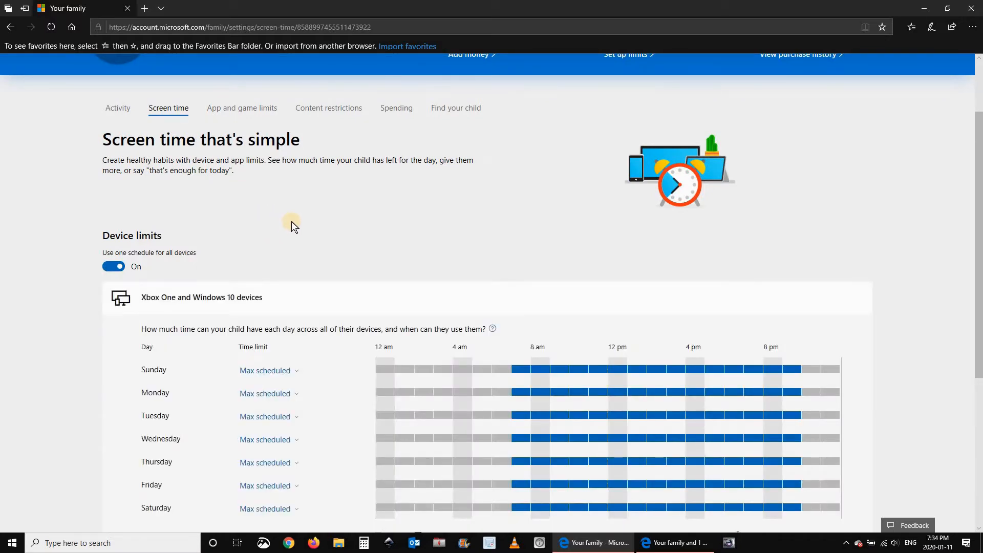
pyautogui.scroll(-1, 291, 224)
pyautogui.scroll(-3, 294, 225)
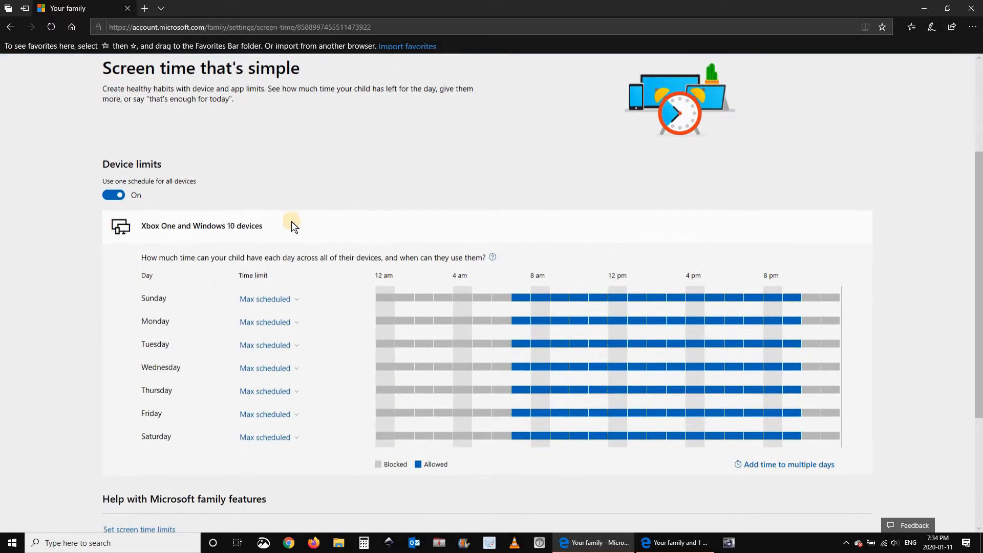
pyautogui.click(297, 282)
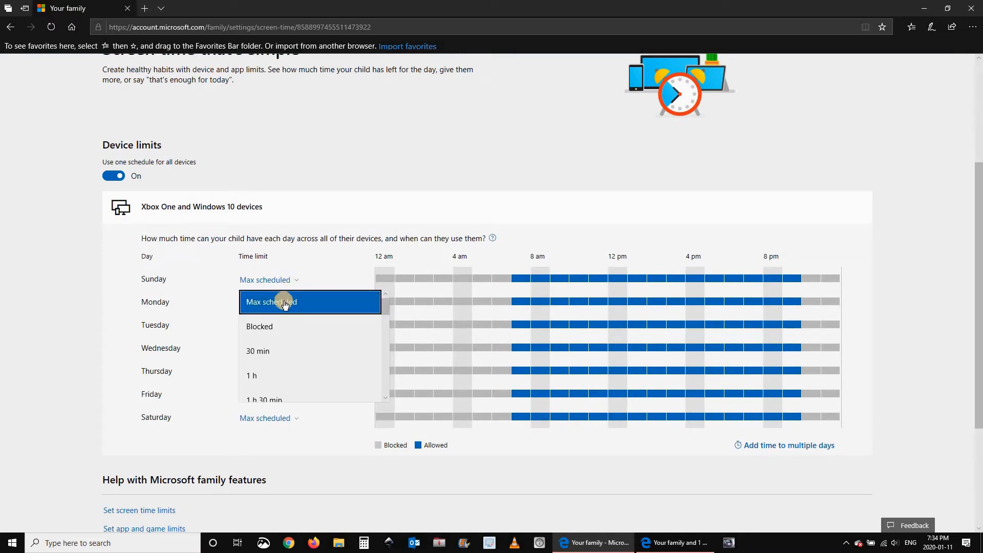
# Set Sunday's time limit to 2 h 30 min and Monday and Tuesday to 30 min.
pyautogui.scroll(-1, 299, 340)
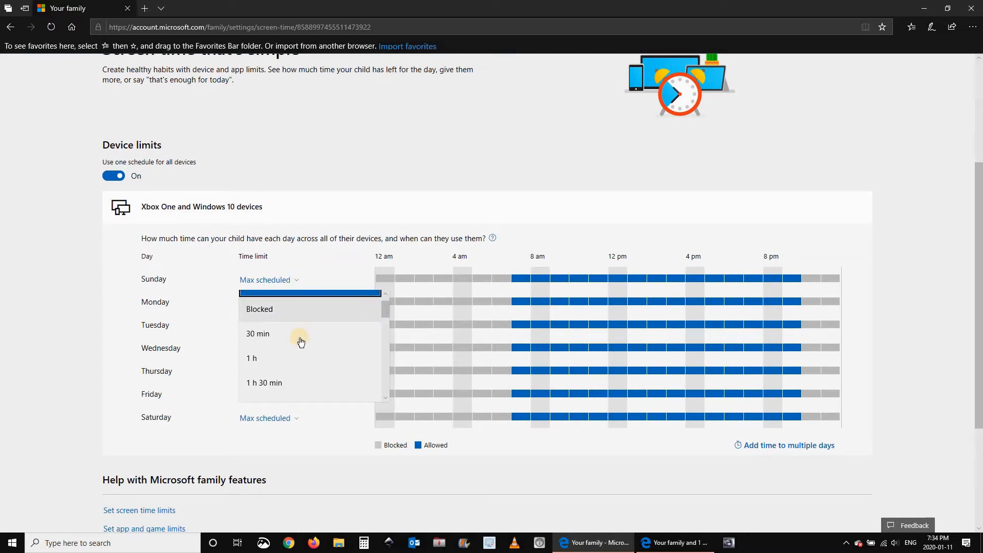
pyautogui.scroll(-3, 300, 342)
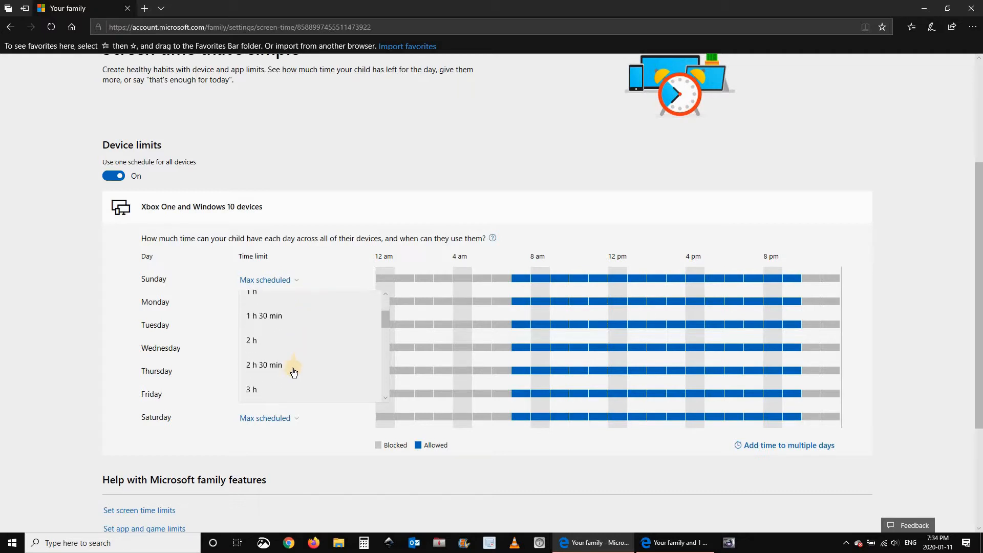
pyautogui.click(292, 367)
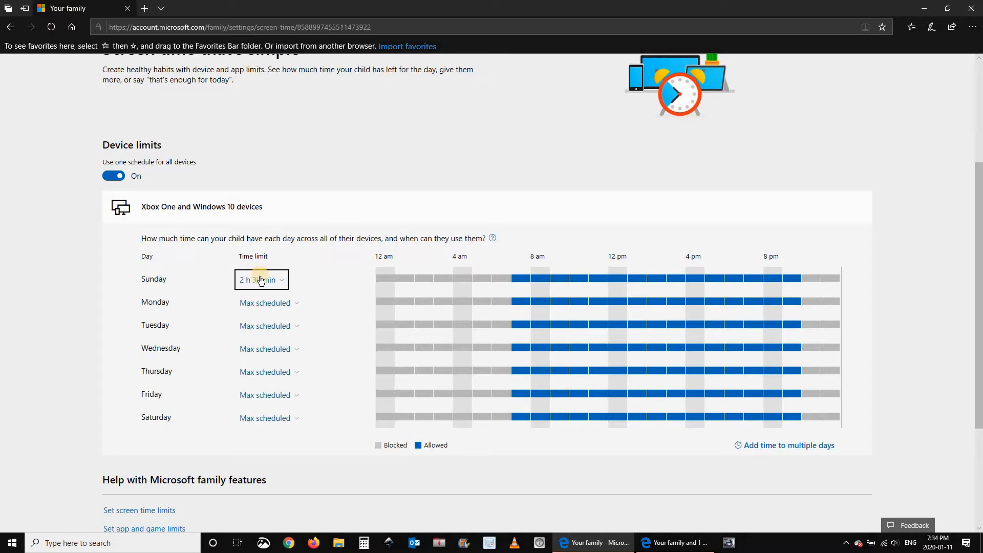
pyautogui.click(292, 304)
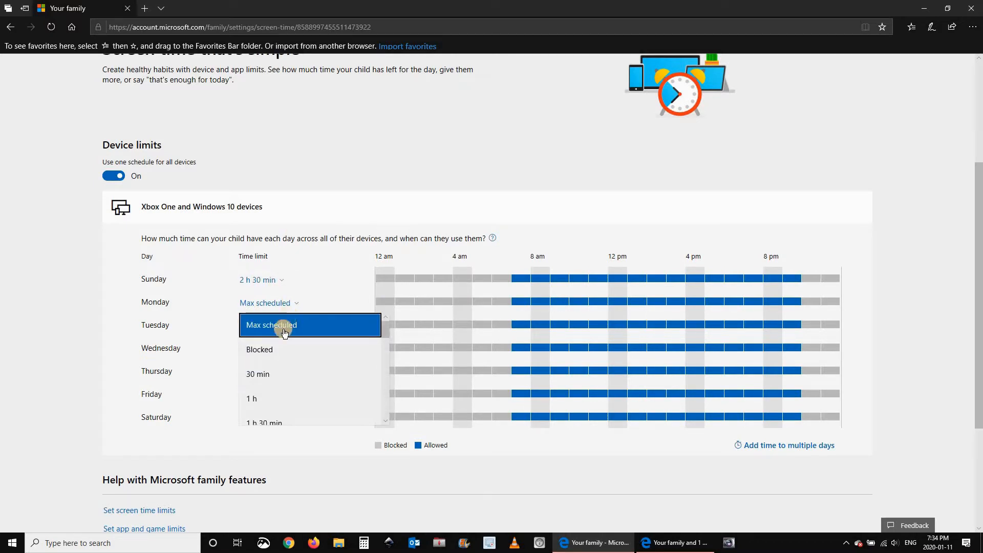
pyautogui.click(255, 378)
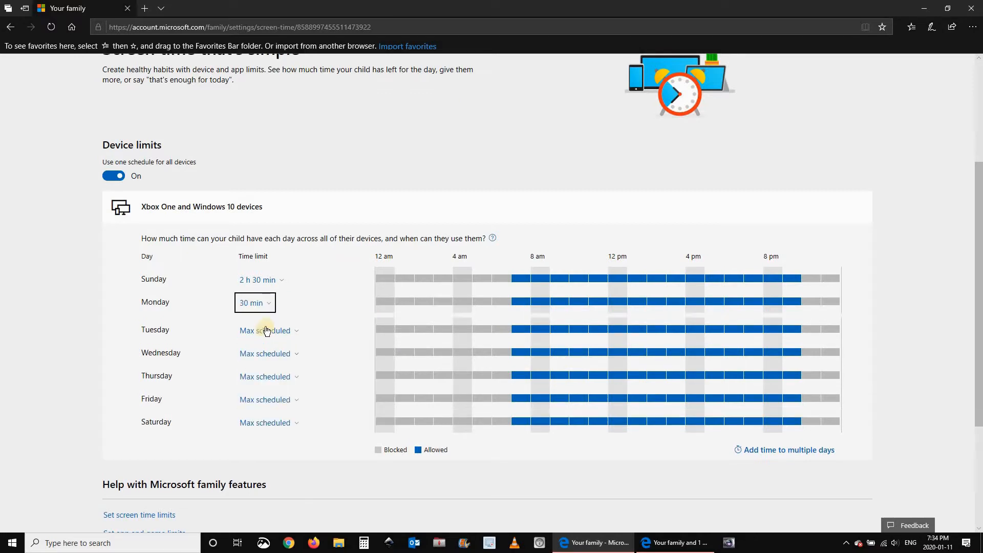
pyautogui.click(265, 326)
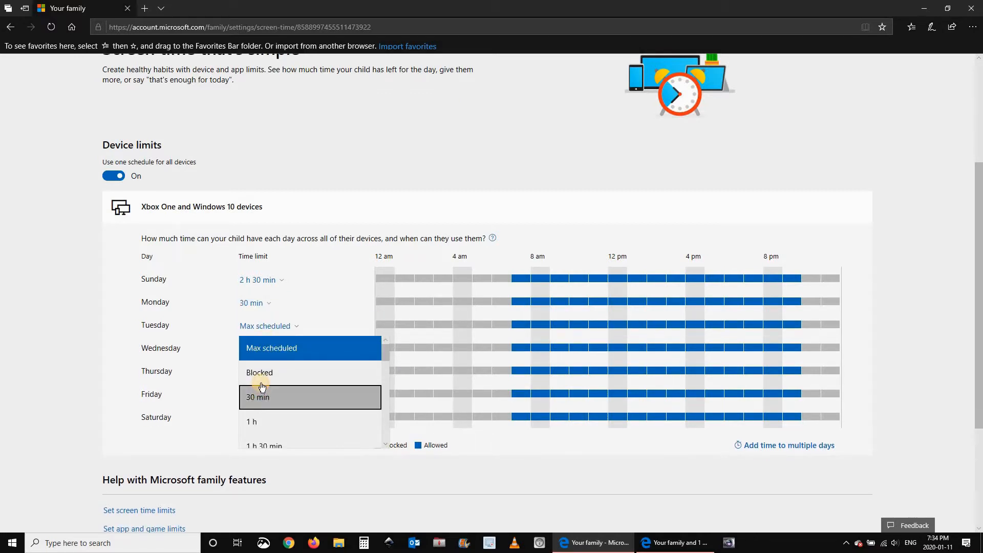
pyautogui.click(257, 397)
# Limit Wednesday and Thursday to 30 min, Friday to 1 h, Saturday to 1 h 30 min.
pyautogui.click(262, 359)
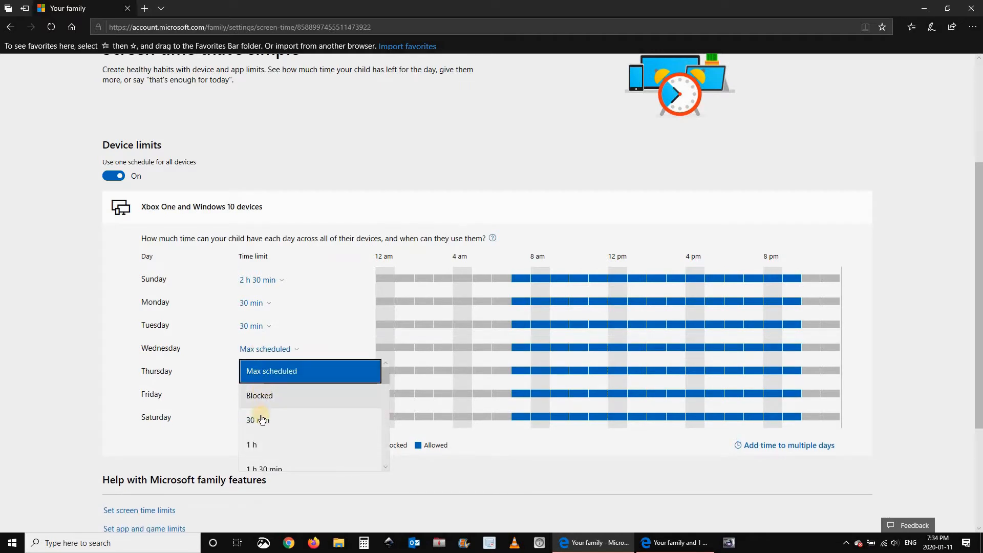
pyautogui.click(256, 418)
pyautogui.click(258, 377)
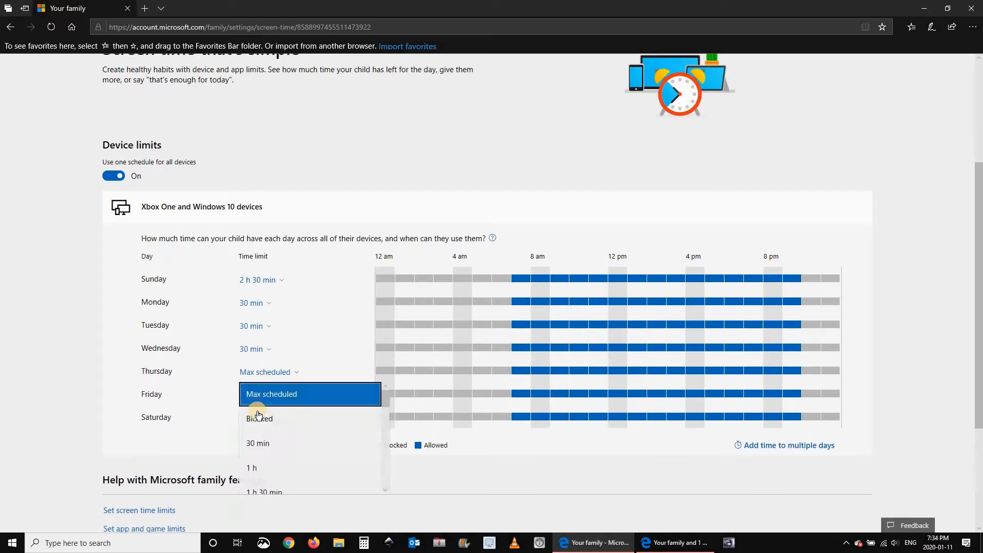
pyautogui.click(257, 440)
pyautogui.click(260, 399)
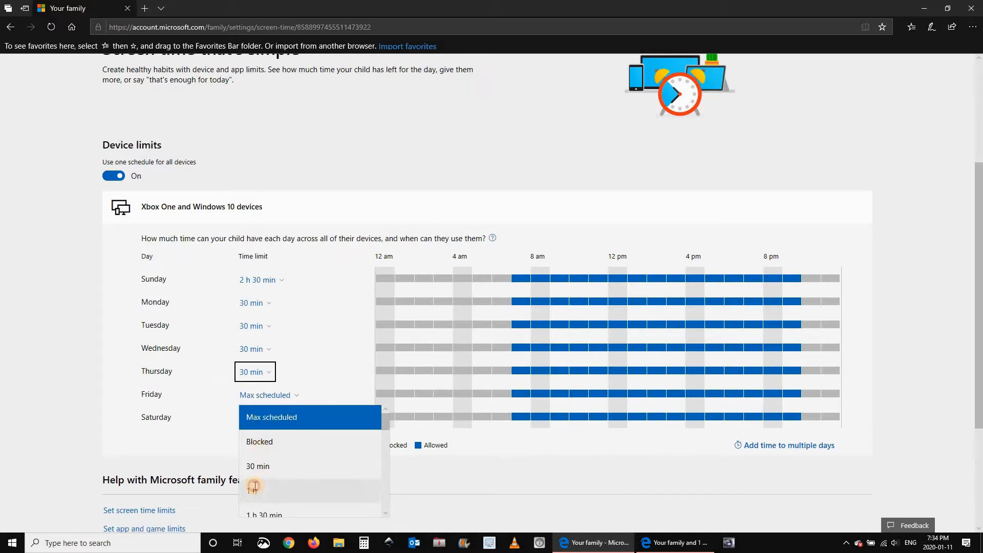
pyautogui.click(252, 489)
pyautogui.click(285, 420)
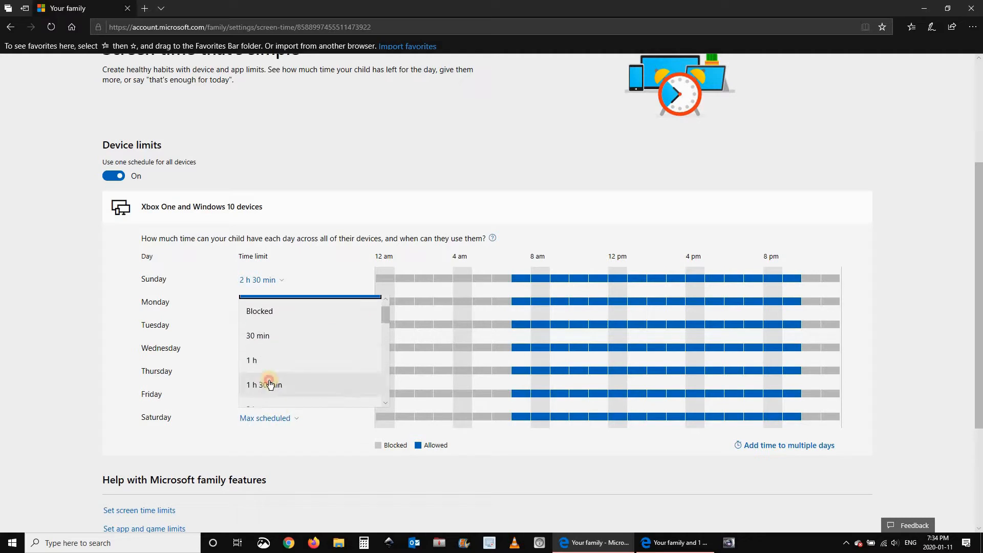
pyautogui.click(272, 388)
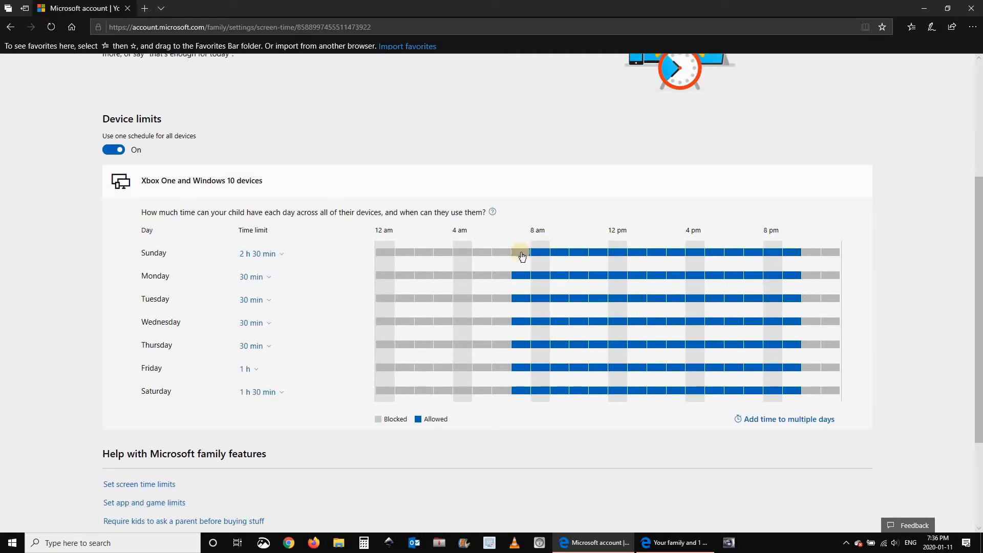
# Remove the 7:00 AM–10:00 PM allowed window from each day's schedule and save.
pyautogui.click(522, 253)
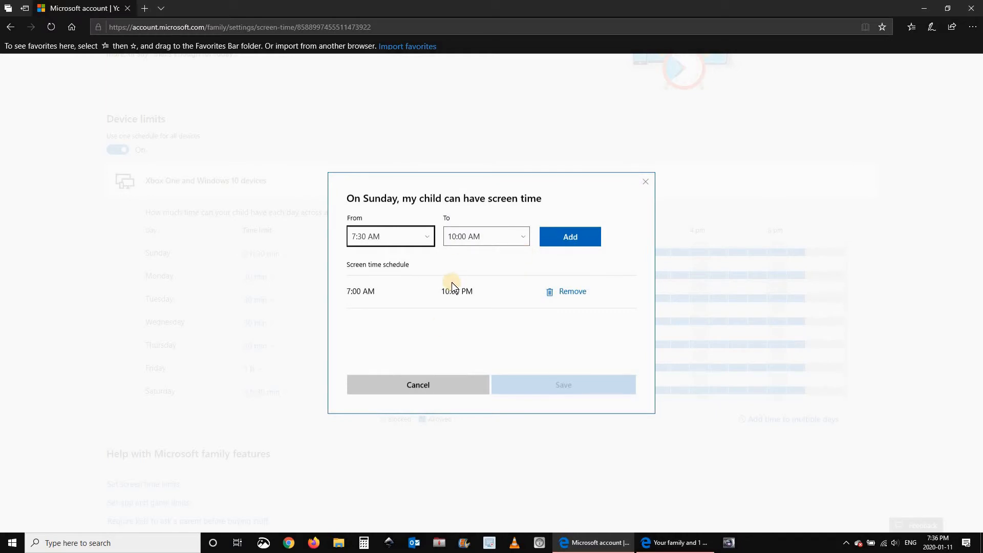
pyautogui.click(573, 292)
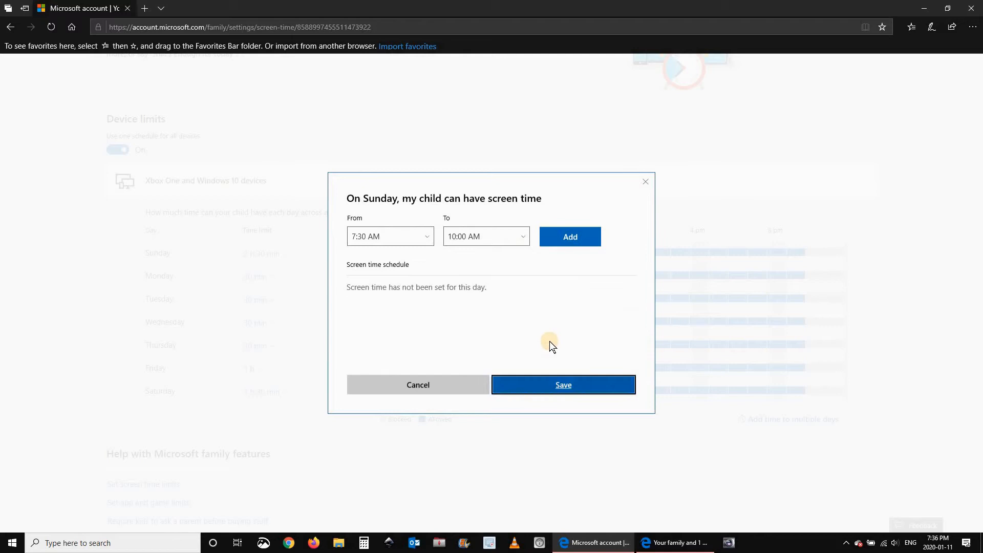
pyautogui.click(549, 385)
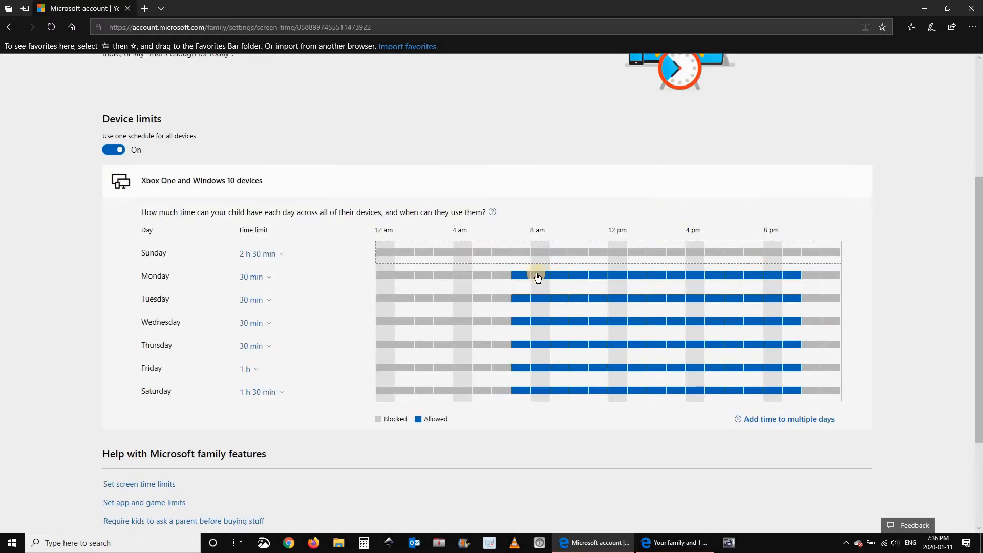
pyautogui.click(527, 275)
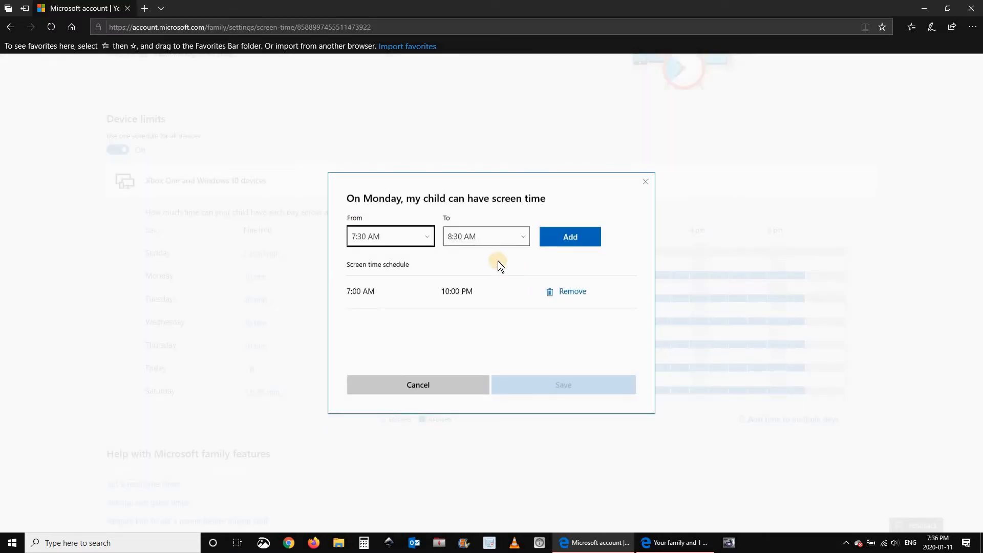
pyautogui.click(568, 287)
pyautogui.click(565, 388)
pyautogui.click(542, 299)
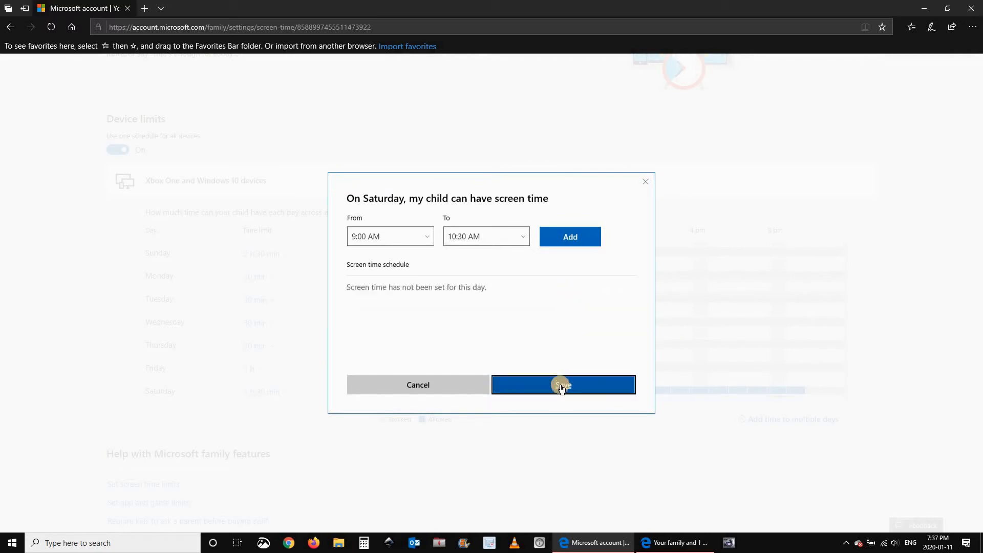
pyautogui.click(561, 385)
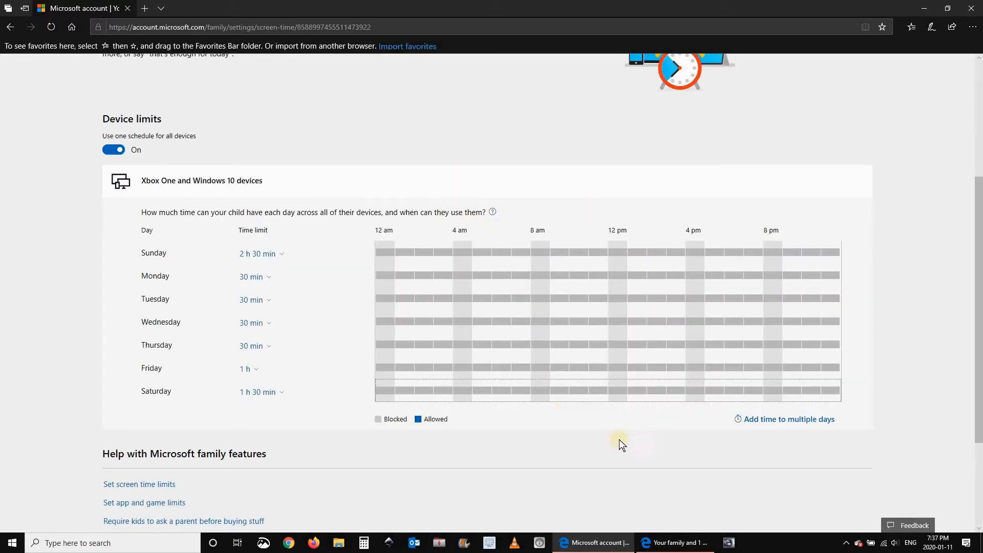
# Add a 9:00 AM–7:30 PM allowed window to Sunday and Saturday.
pyautogui.click(782, 419)
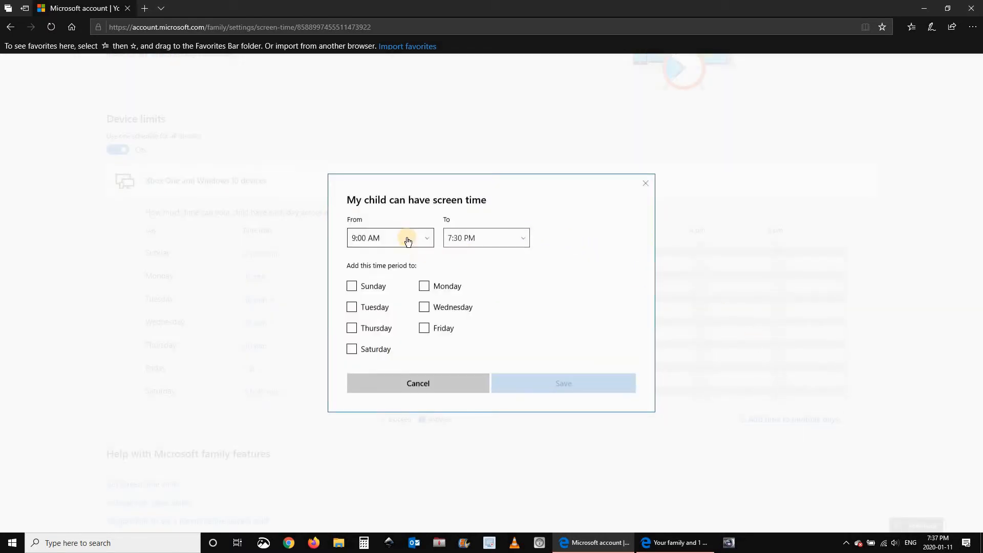
pyautogui.click(352, 287)
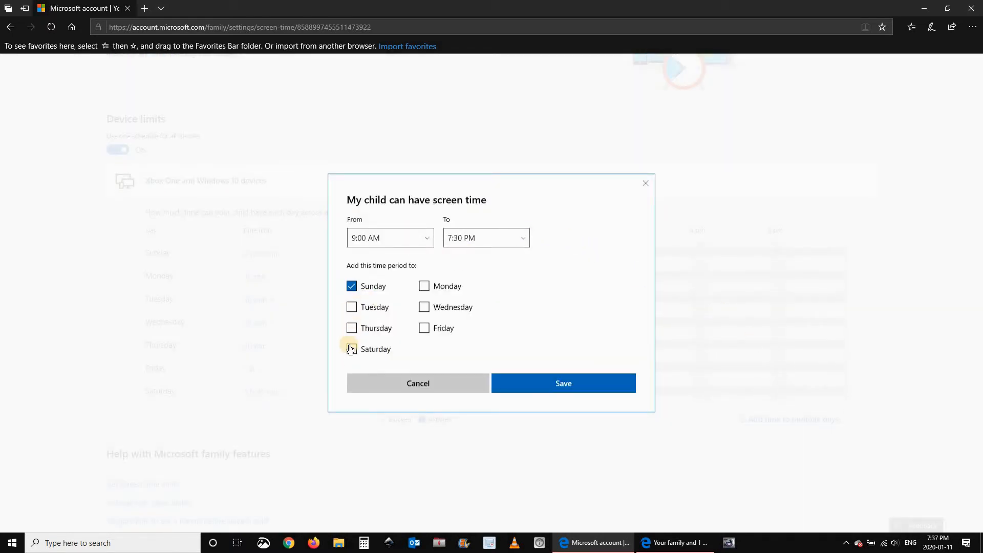
pyautogui.click(352, 350)
pyautogui.click(538, 381)
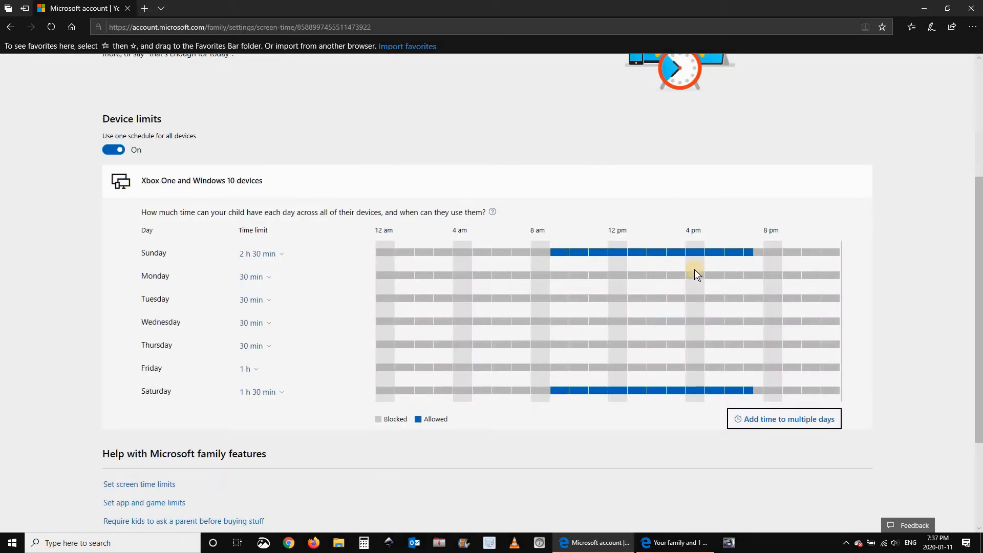
pyautogui.click(772, 419)
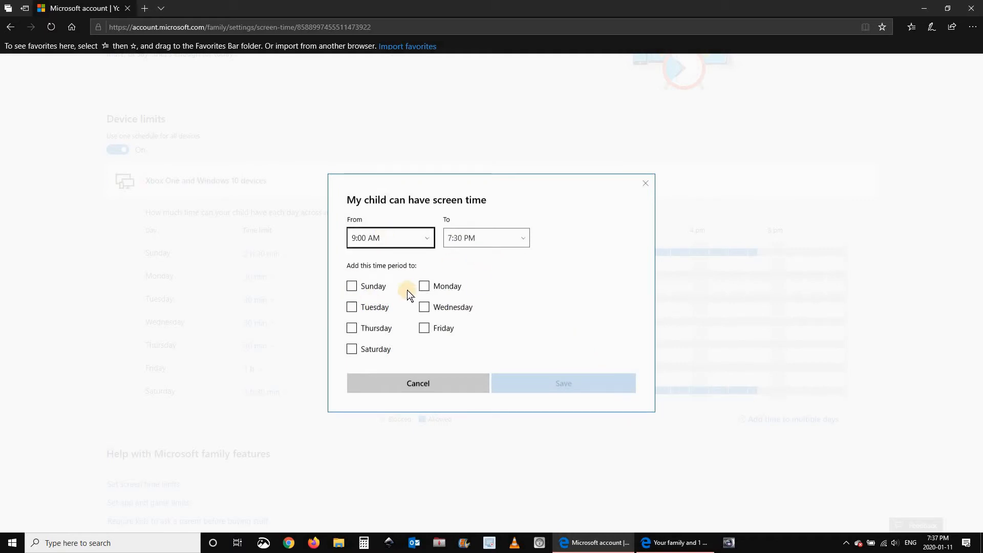
# Tick Monday through Friday, set the window to 4:00 PM–6:00 PM, and save.
pyautogui.click(424, 286)
pyautogui.click(424, 307)
pyautogui.click(424, 329)
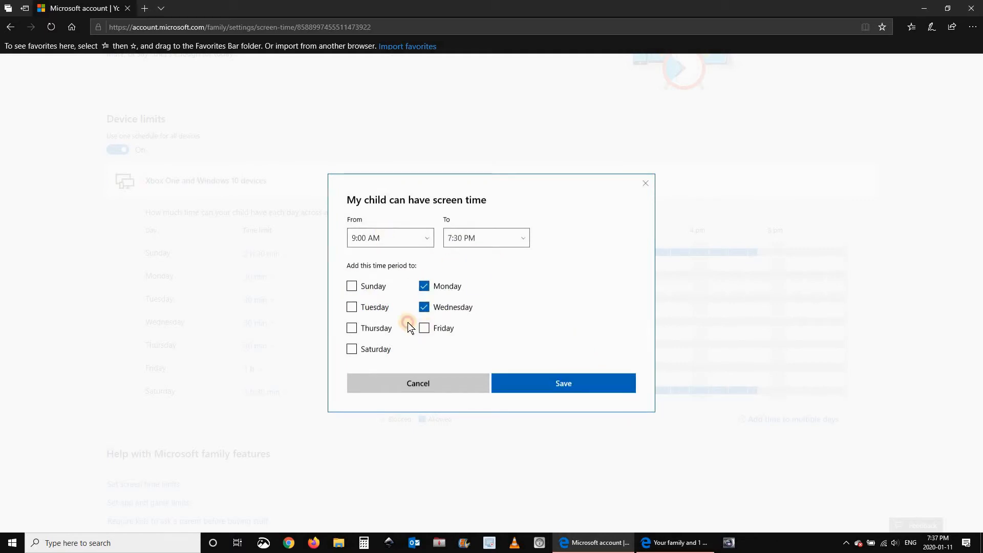
pyautogui.click(377, 310)
pyautogui.click(373, 328)
pyautogui.click(397, 244)
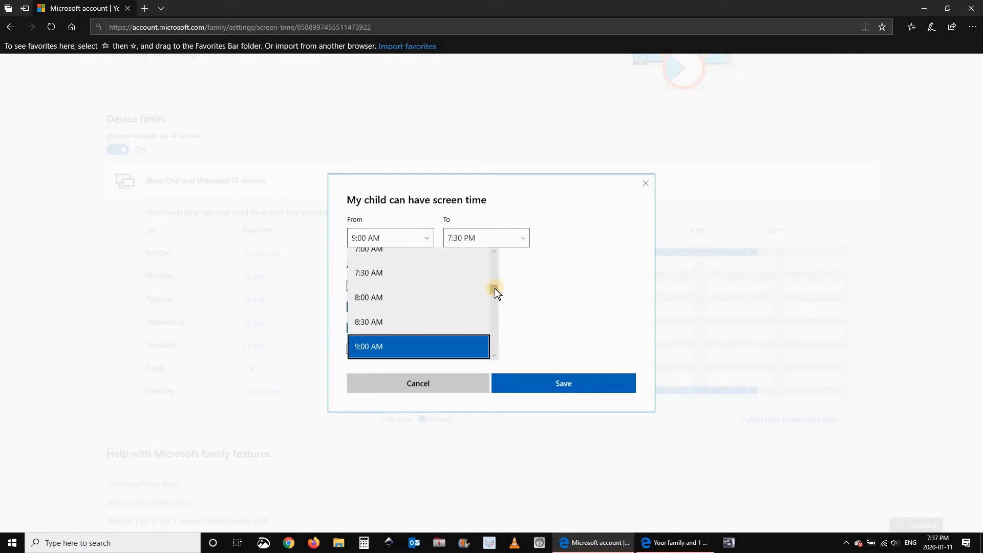
pyautogui.moveTo(496, 290); pyautogui.dragTo(490, 321)
pyautogui.click(373, 293)
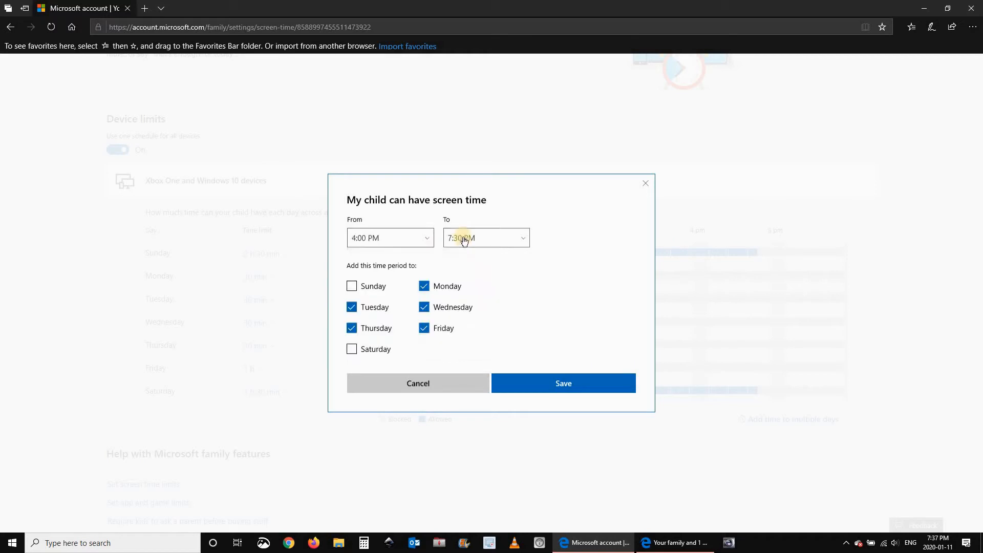
pyautogui.click(468, 238)
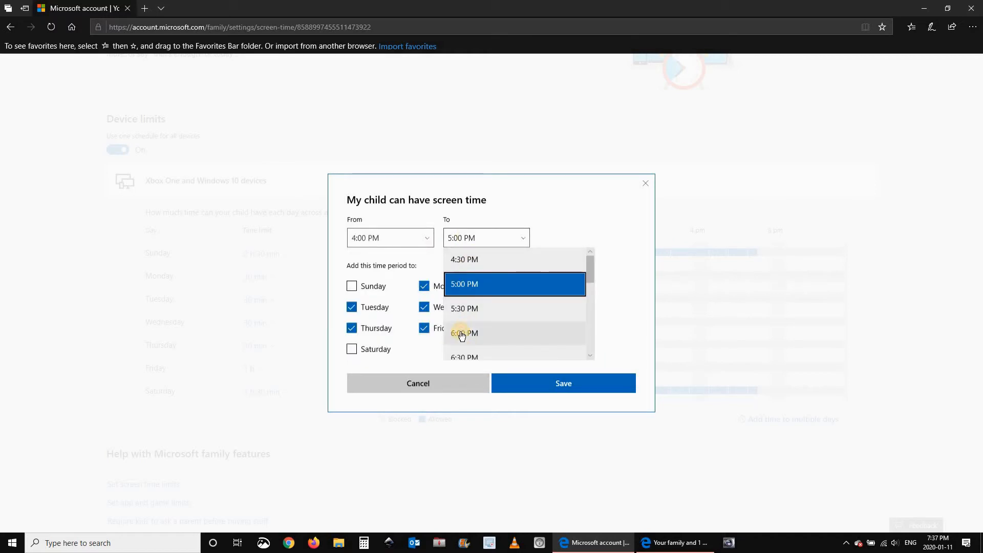
pyautogui.click(461, 332)
pyautogui.click(562, 381)
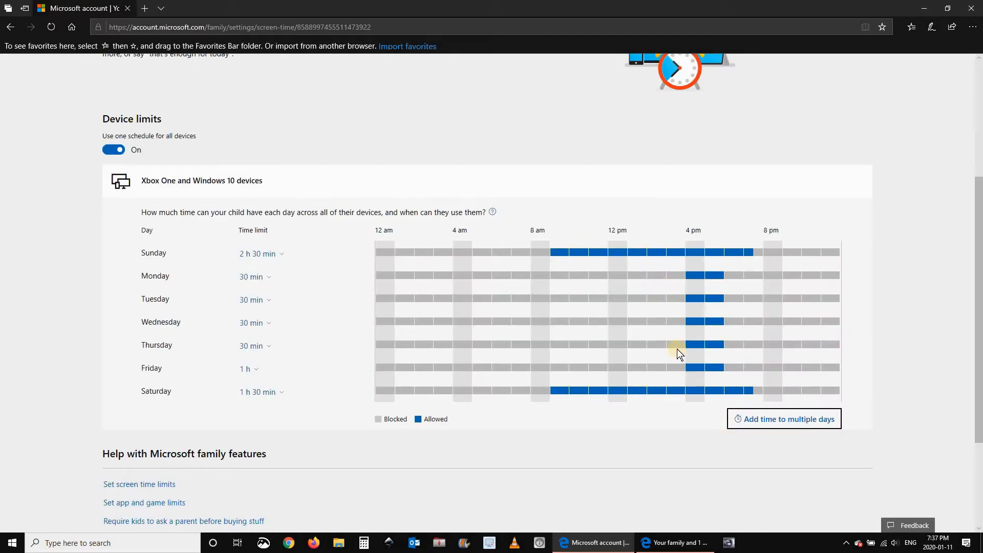
# Open the child's App and game limits page and dismiss its introduction so app limits show On.
pyautogui.scroll(-1, 87, 346)
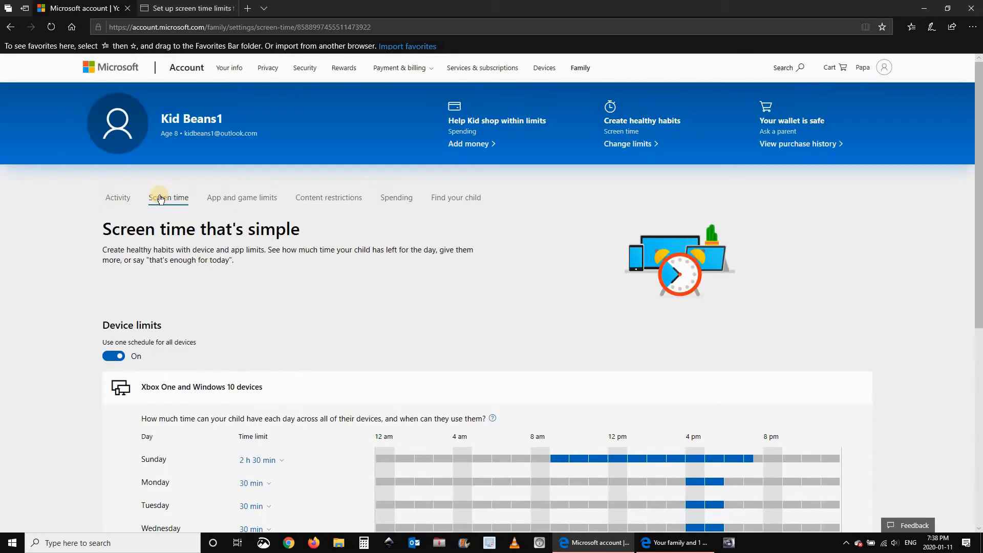
pyautogui.click(248, 202)
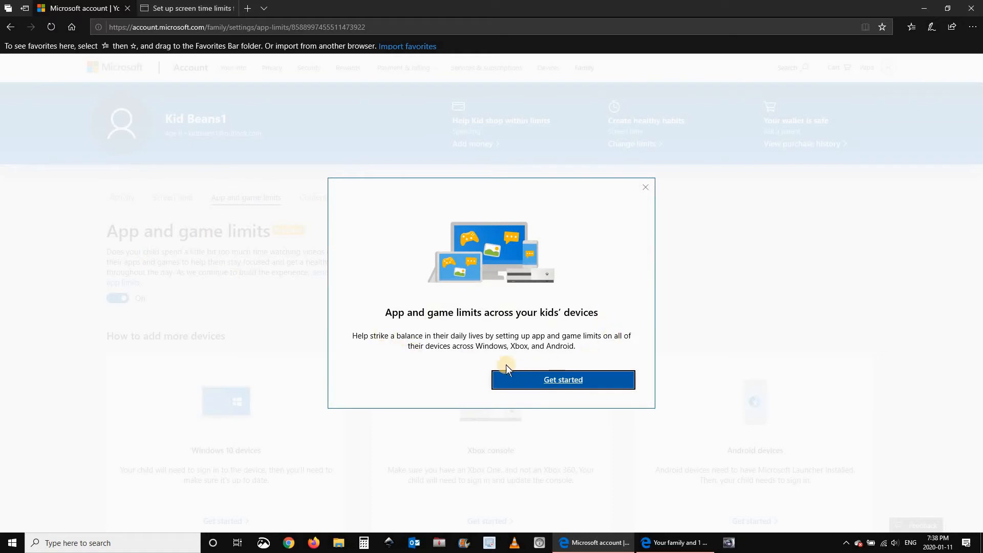
pyautogui.click(552, 380)
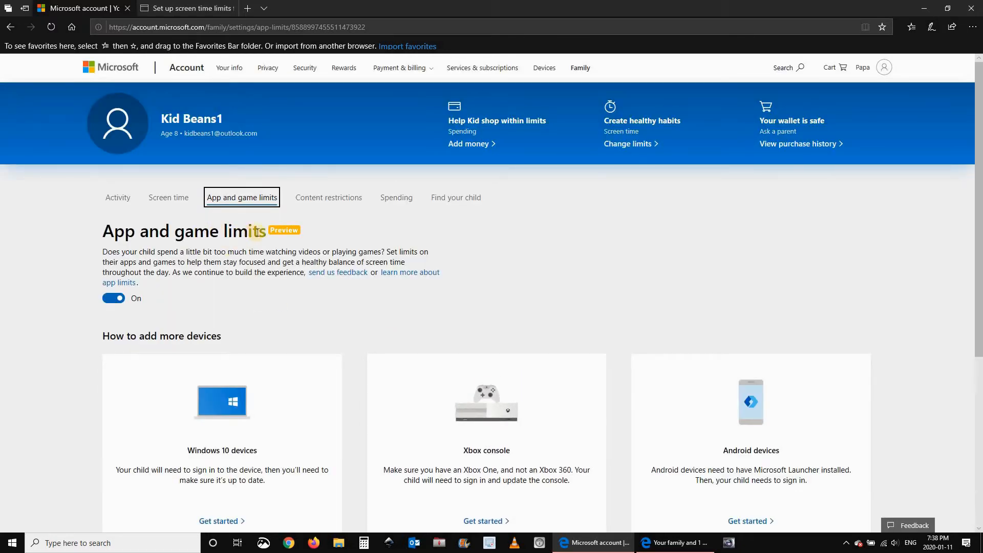
pyautogui.scroll(-1, 199, 287)
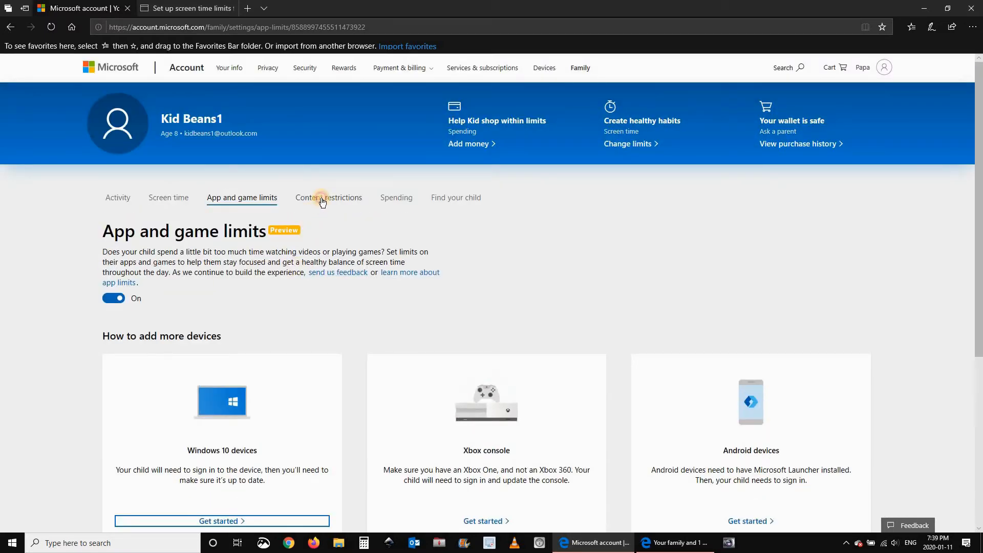
# On the child's Content restrictions page, review the ratings allowed for 8-year-olds, then close the overview.
pyautogui.click(322, 200)
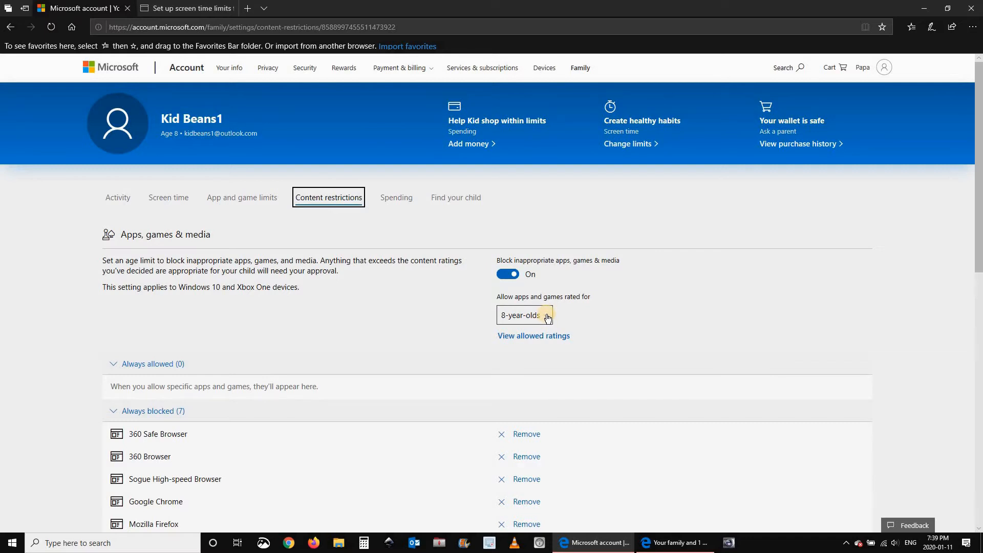
pyautogui.click(518, 338)
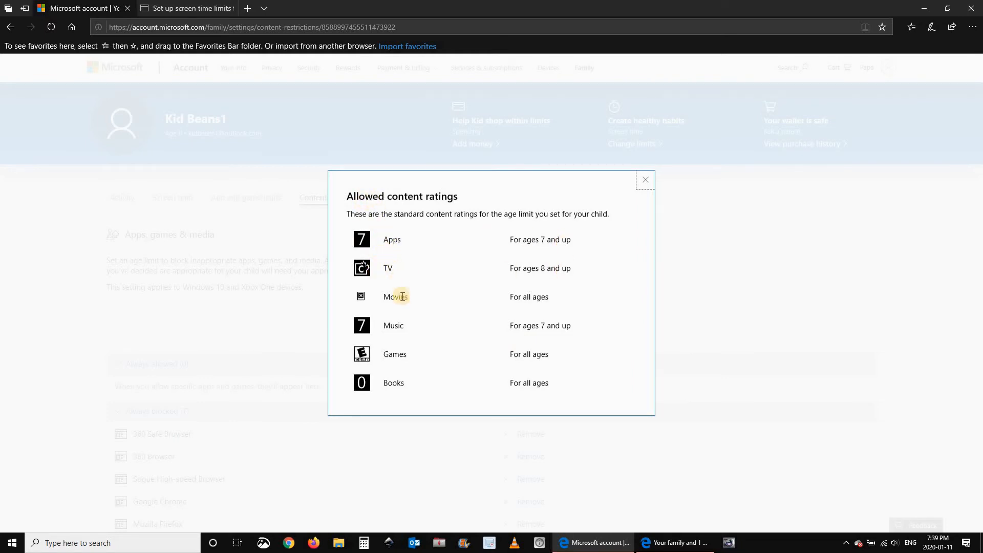
pyautogui.click(646, 180)
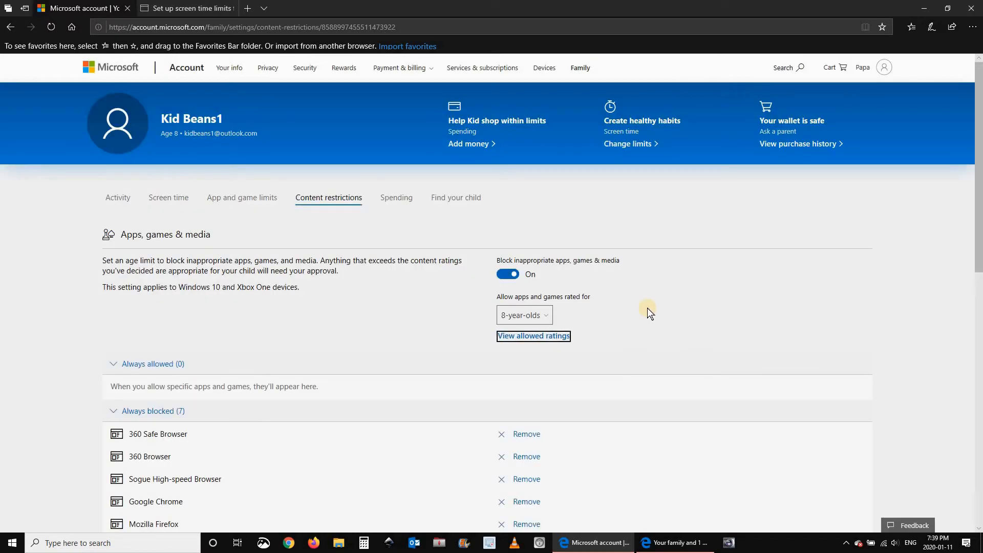
# Expand the Always blocked list to show all seven blocked browsers, including Opera, then view Web browsing.
pyautogui.click(388, 319)
pyautogui.scroll(-1, 50, 324)
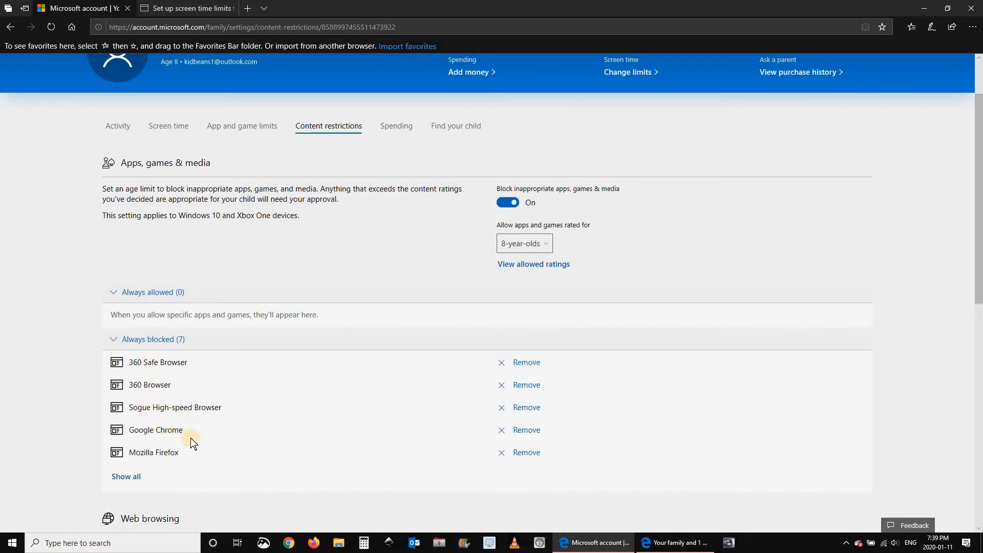
pyautogui.scroll(-1, 229, 426)
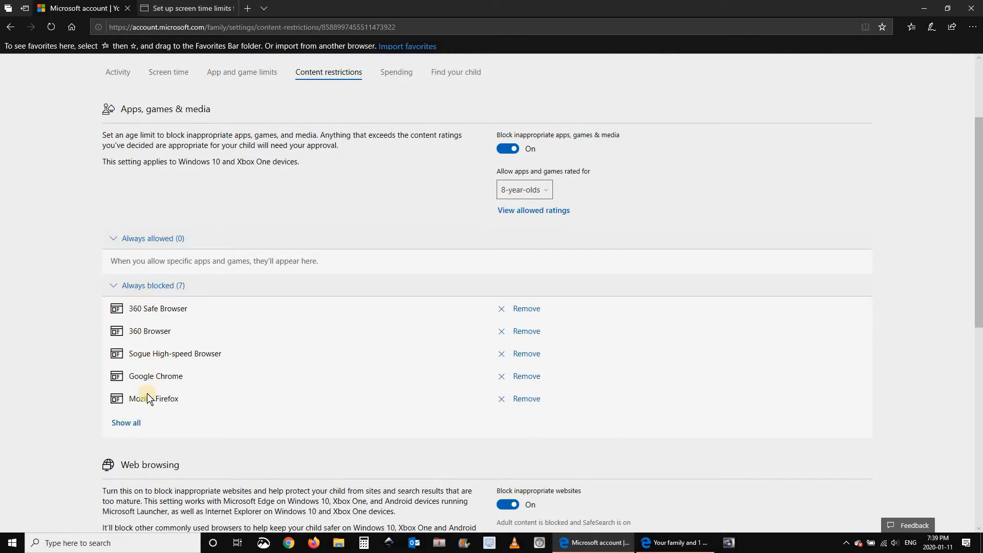
pyautogui.scroll(-2, 134, 331)
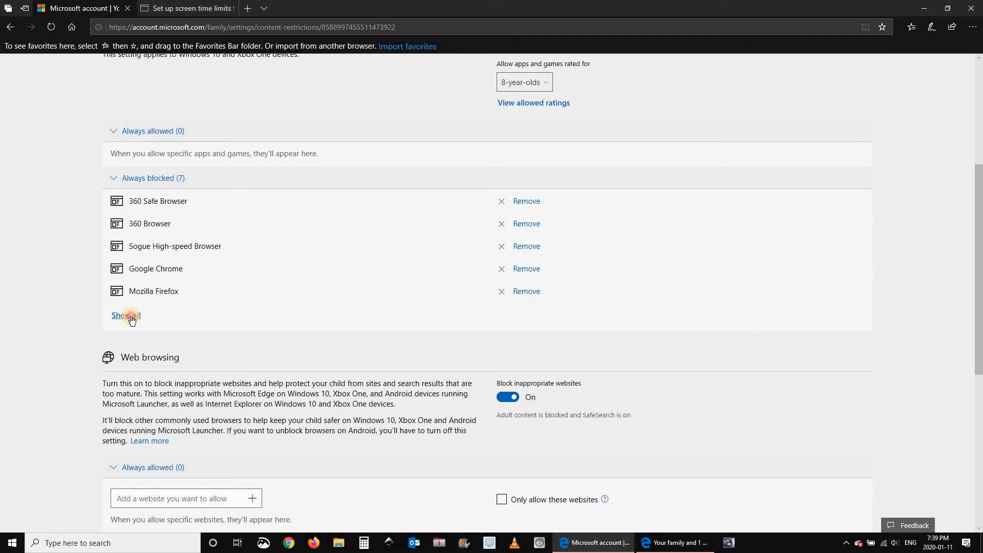
pyautogui.click(131, 316)
pyautogui.scroll(-1, 80, 318)
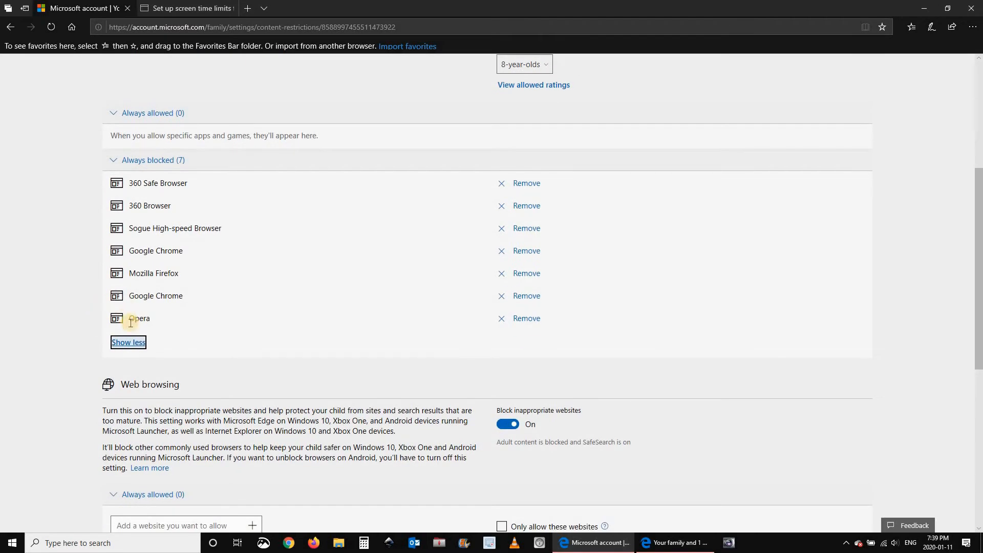
pyautogui.scroll(-1, 70, 339)
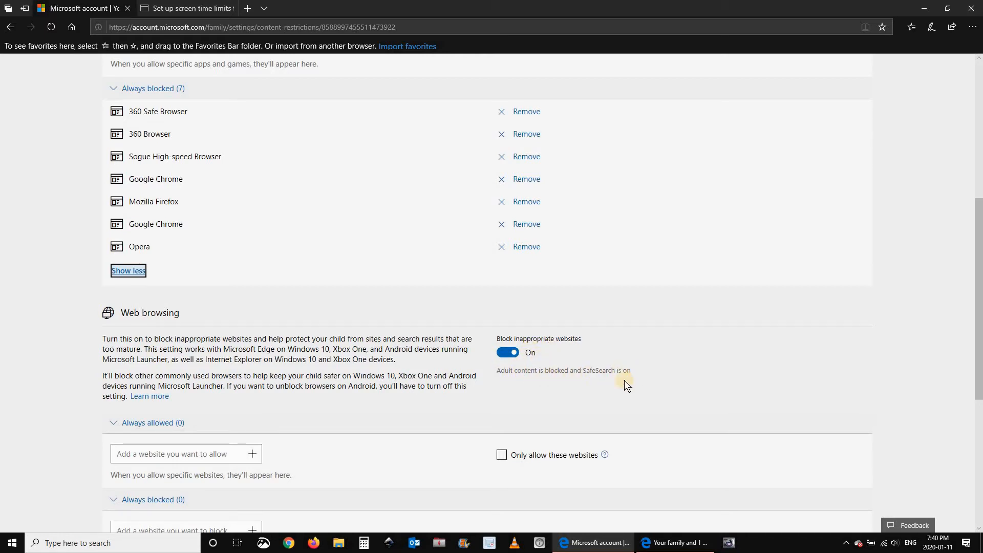
pyautogui.scroll(-2, 61, 382)
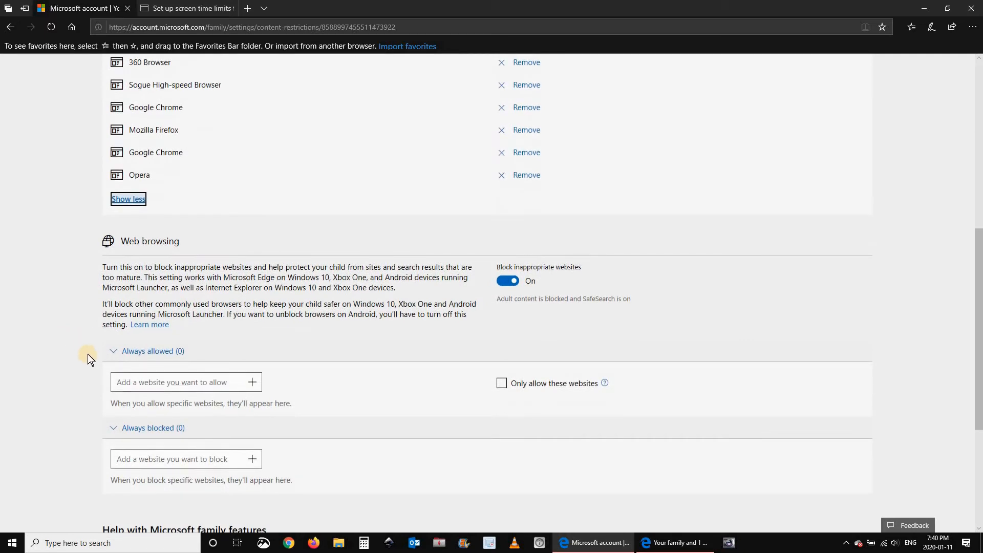
pyautogui.scroll(-2, 72, 343)
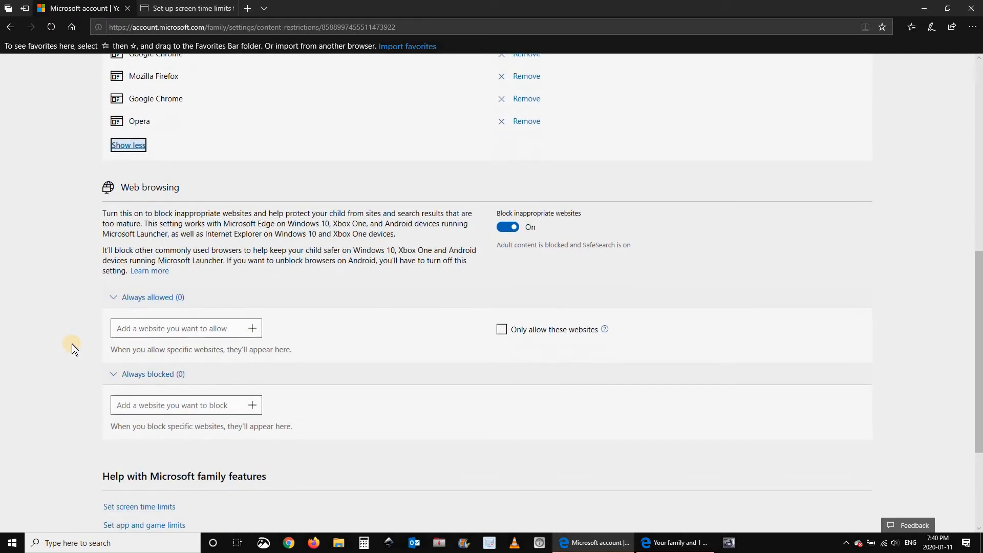
pyautogui.scroll(1, 72, 343)
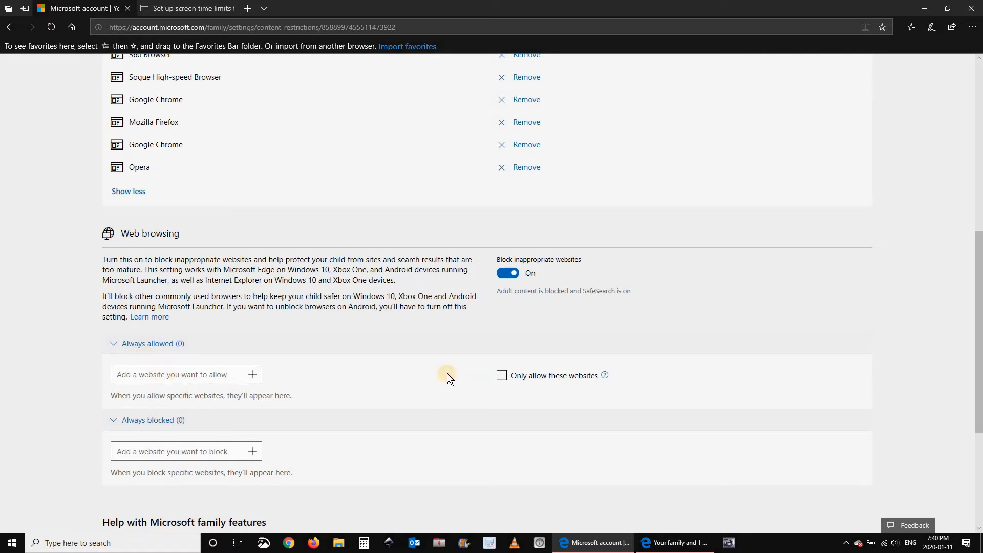
# Enter youtube.com in the allowed-websites box and add it to the child's always-allowed list.
pyautogui.click(167, 376)
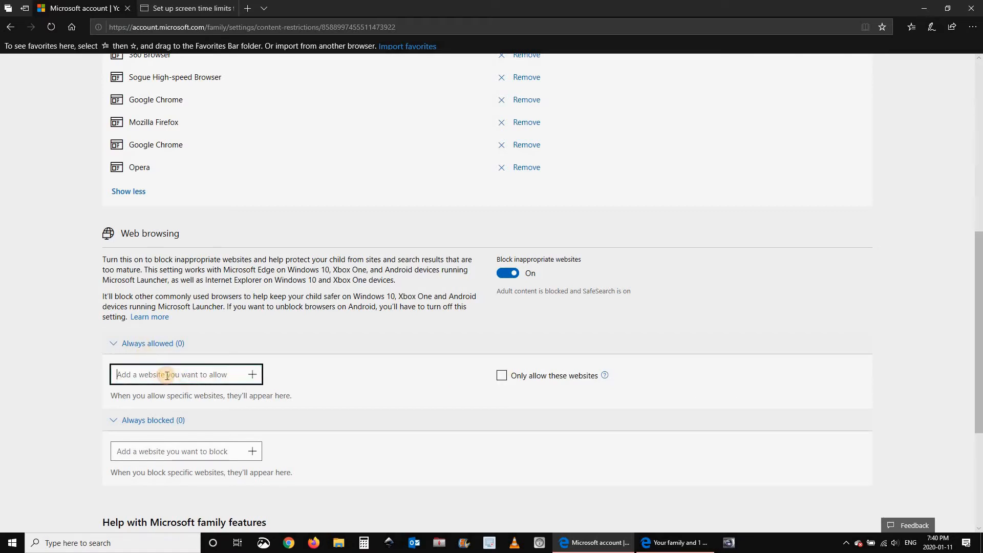
pyautogui.write('youtube.com')
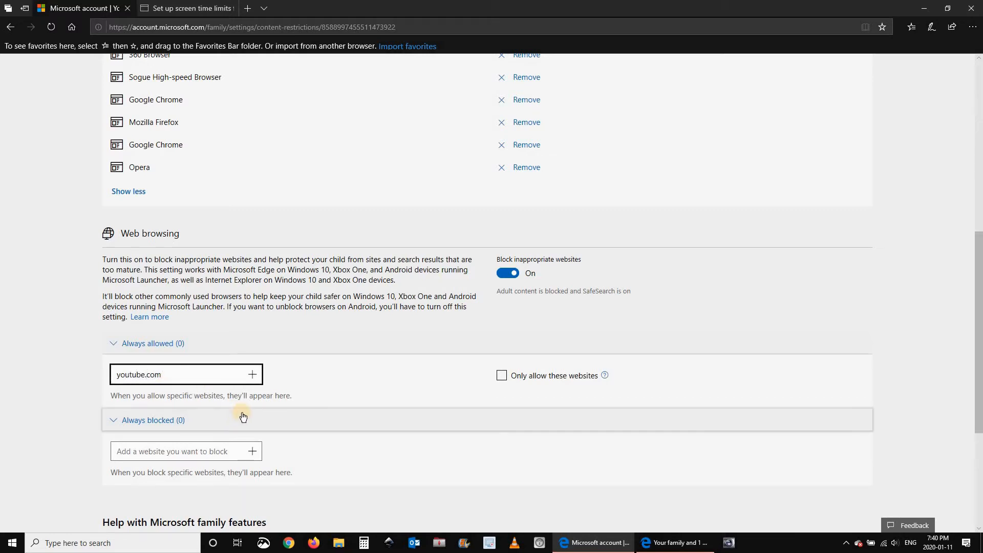
pyautogui.click(253, 374)
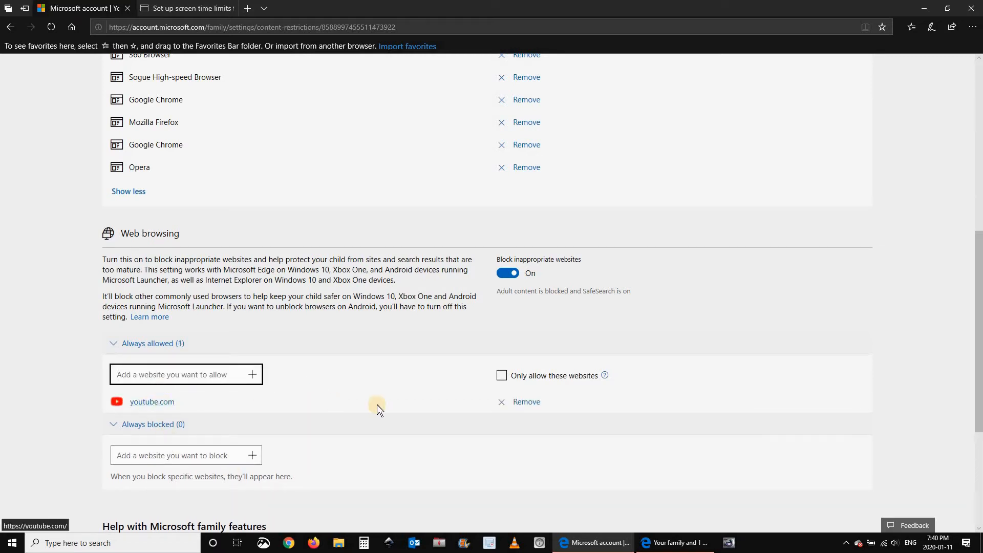
pyautogui.scroll(-3, 36, 413)
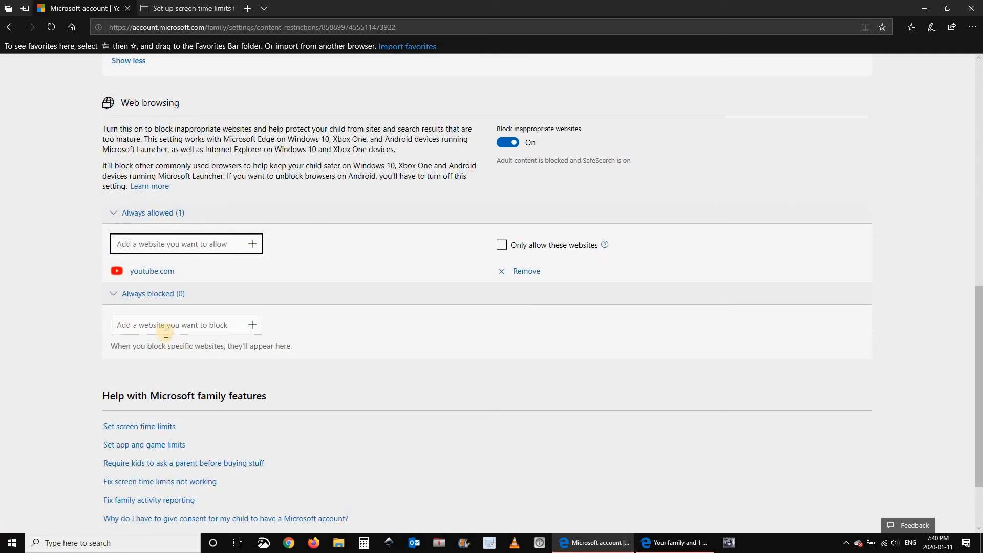
pyautogui.scroll(-1, 49, 361)
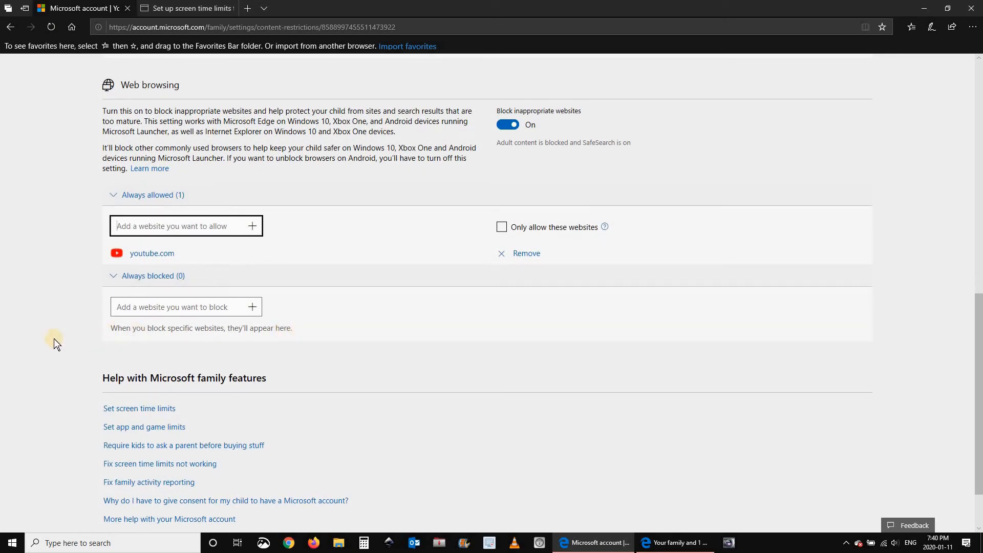
pyautogui.scroll(5, 52, 338)
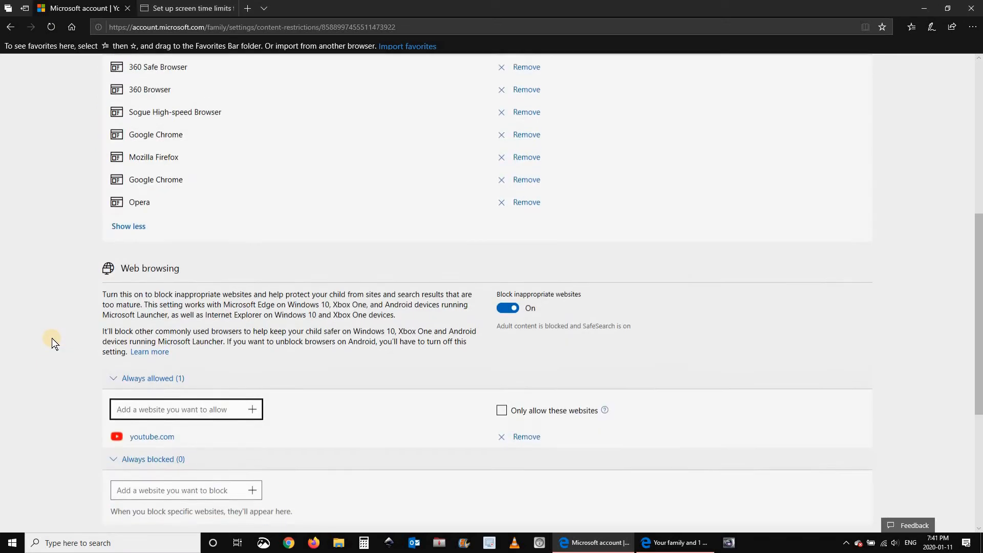
pyautogui.scroll(4, 52, 339)
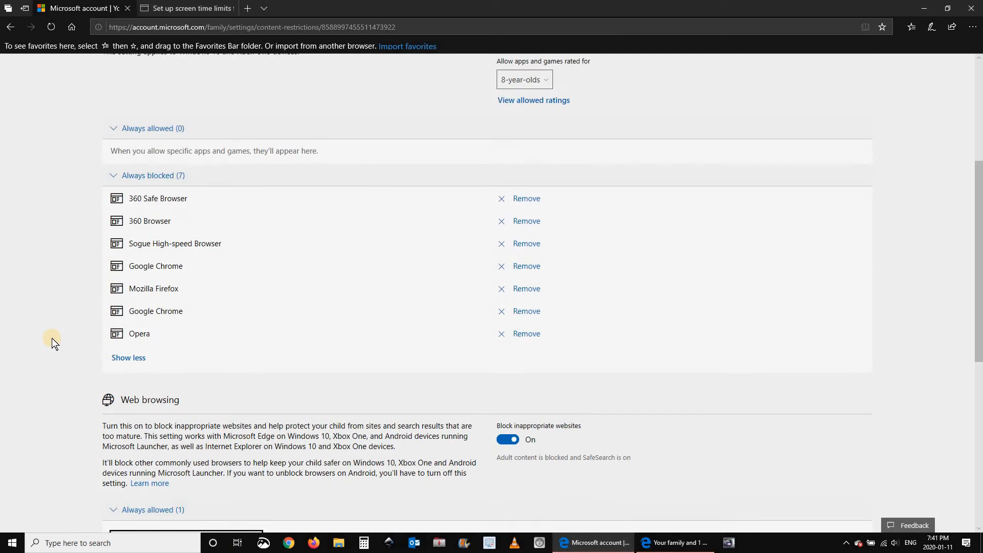
pyautogui.scroll(3, 52, 339)
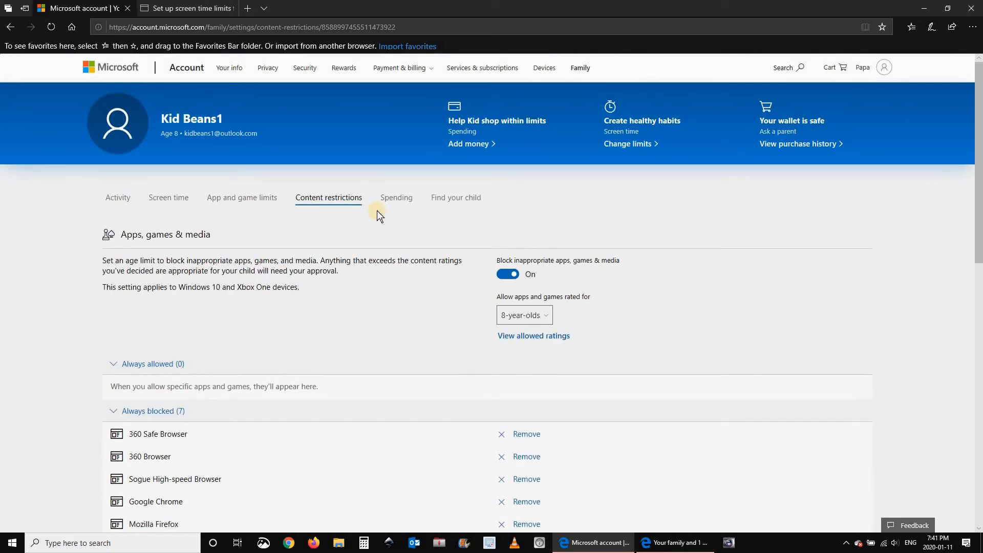
# Review the child's Spending settings, then go to the Find your child page.
pyautogui.click(394, 199)
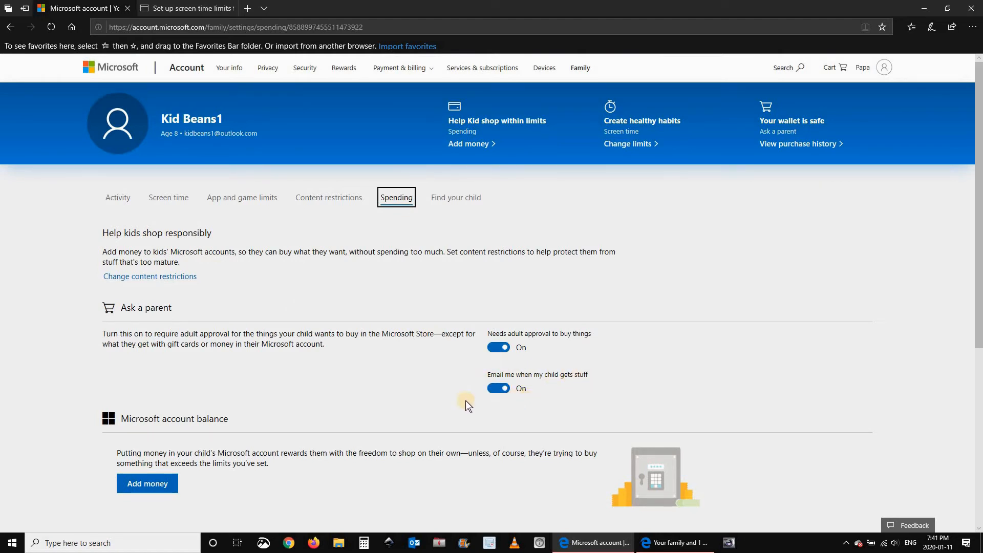
pyautogui.click(455, 205)
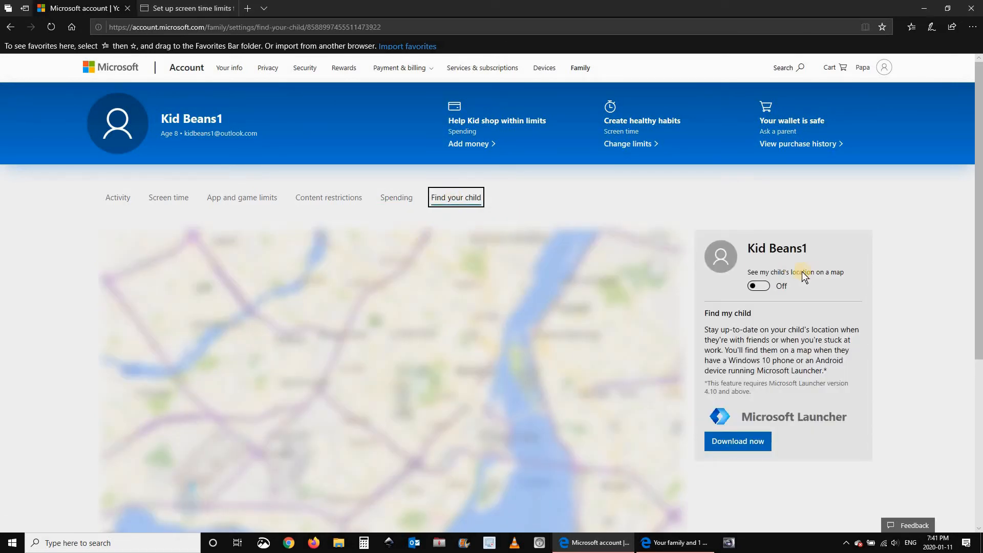
# Toggle showing the child's location on a map, then bring up the Windows Start menu.
pyautogui.click(755, 287)
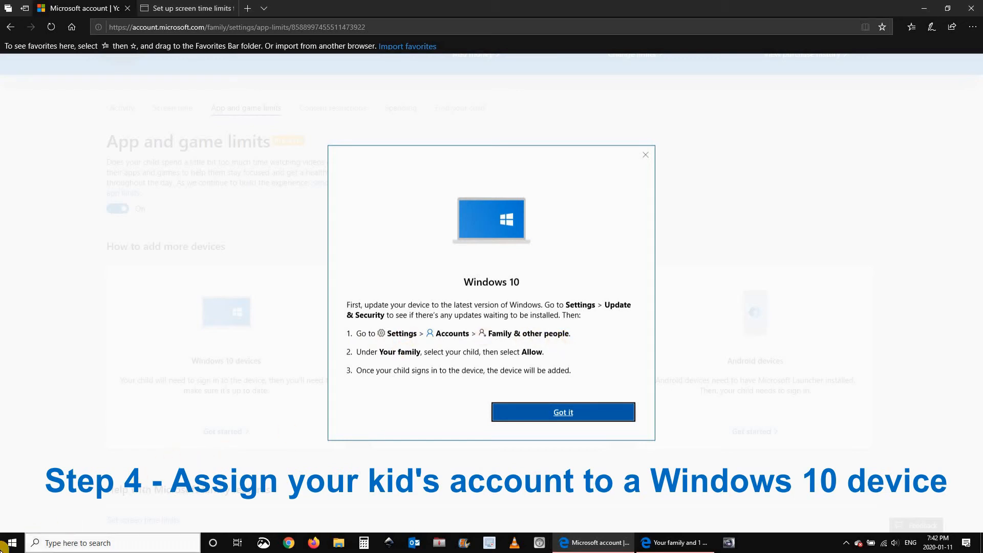
pyautogui.click(12, 543)
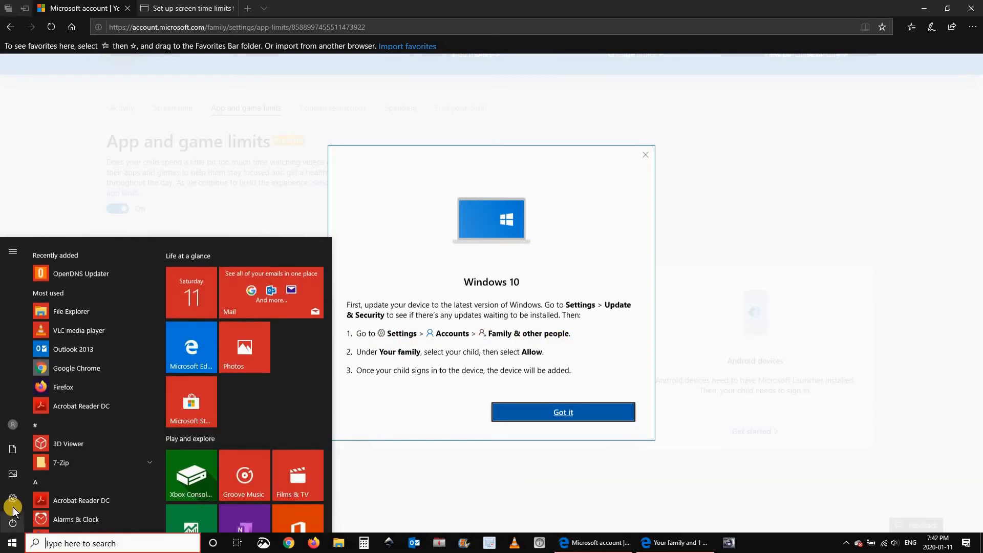
# Go to Windows Settings > Accounts > Family & other users to start adding a person.
pyautogui.click(13, 497)
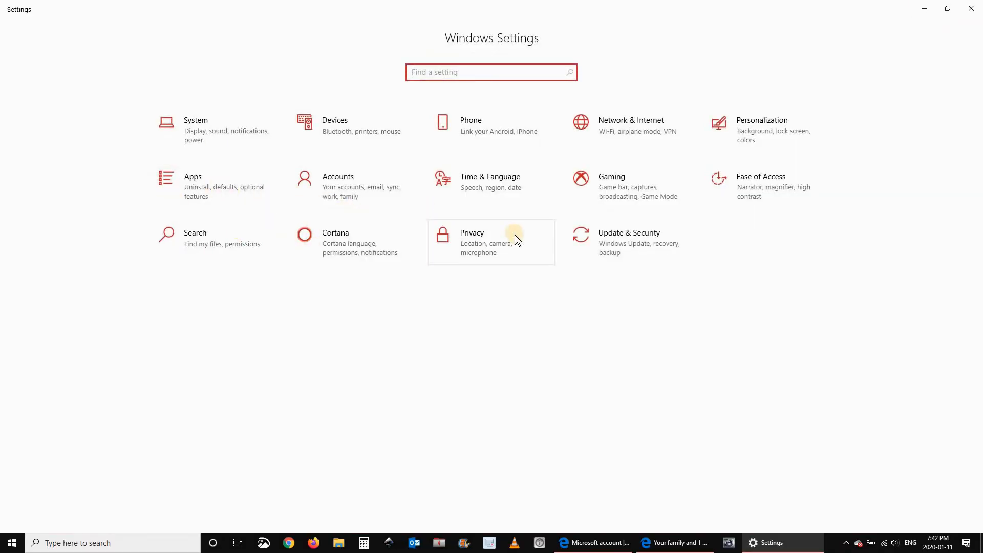
pyautogui.click(336, 186)
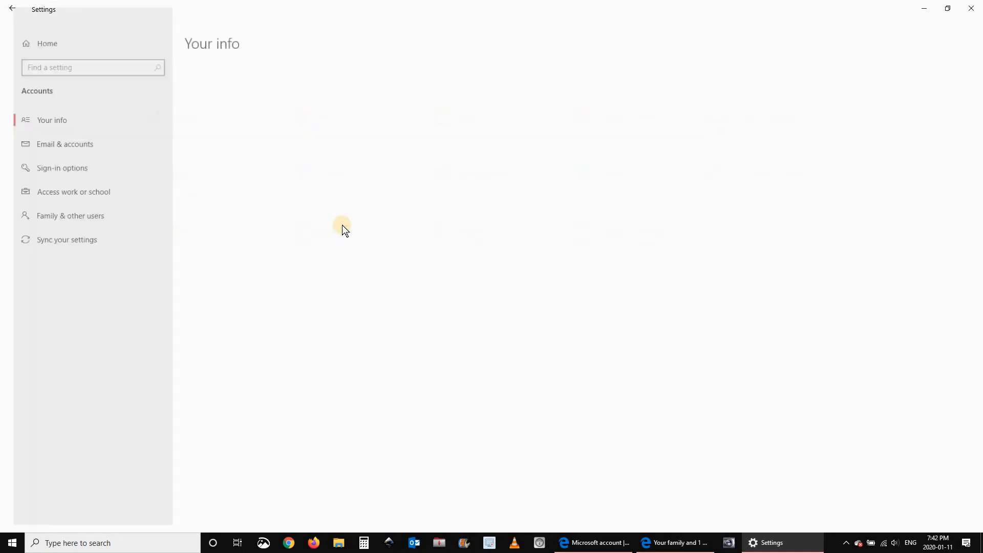
pyautogui.click(63, 214)
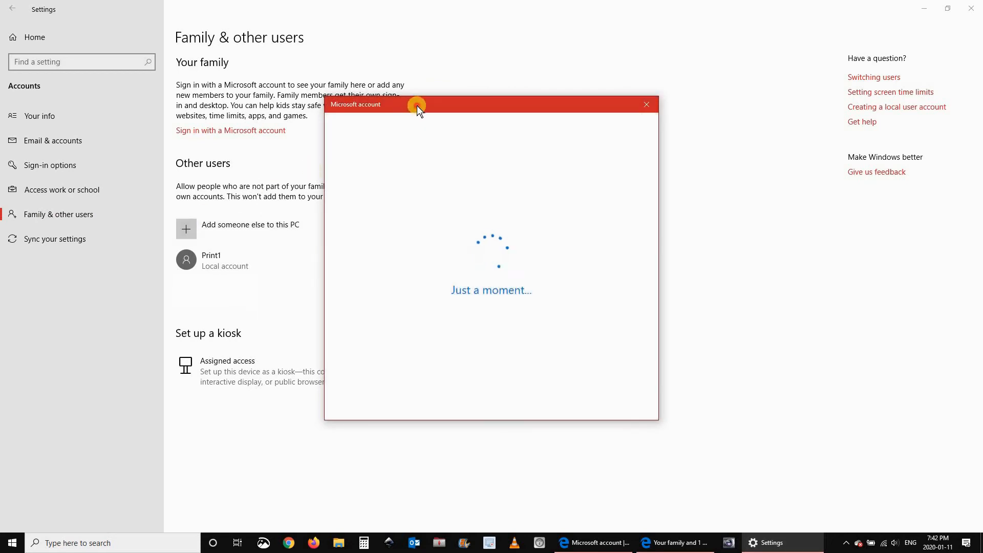
# Enter the child's e-mail address in the Microsoft account dialog and finish adding the account to this PC.
pyautogui.moveTo(416, 105); pyautogui.dragTo(245, 118)
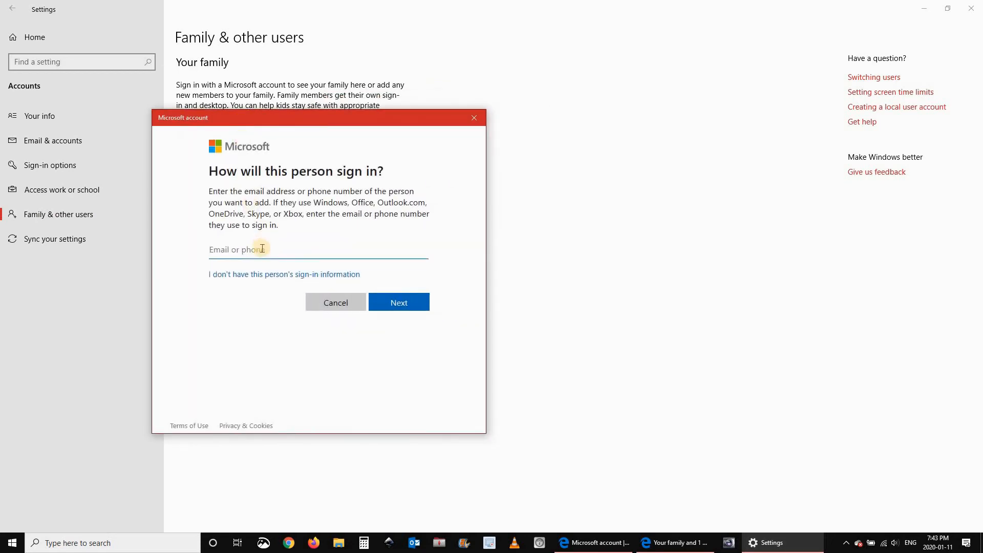
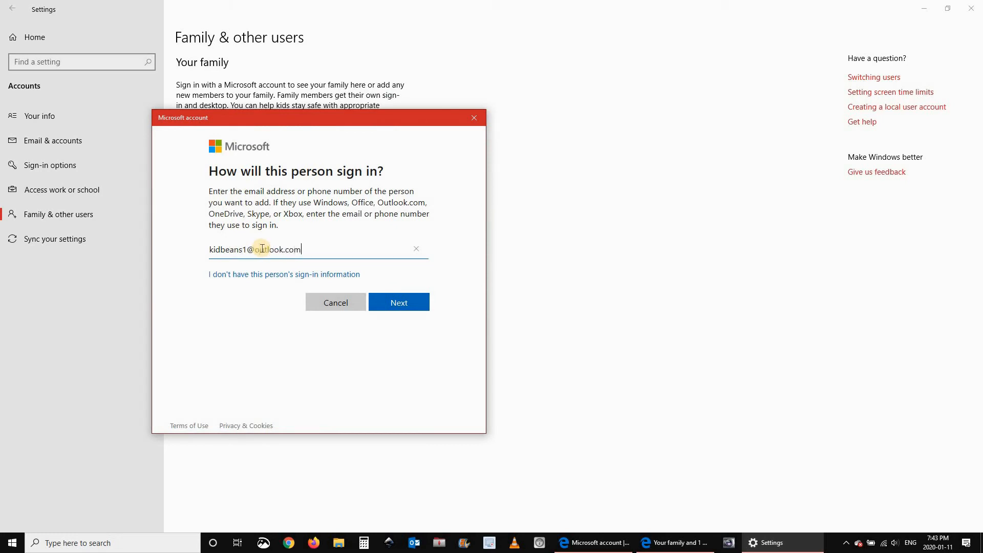
pyautogui.click(398, 306)
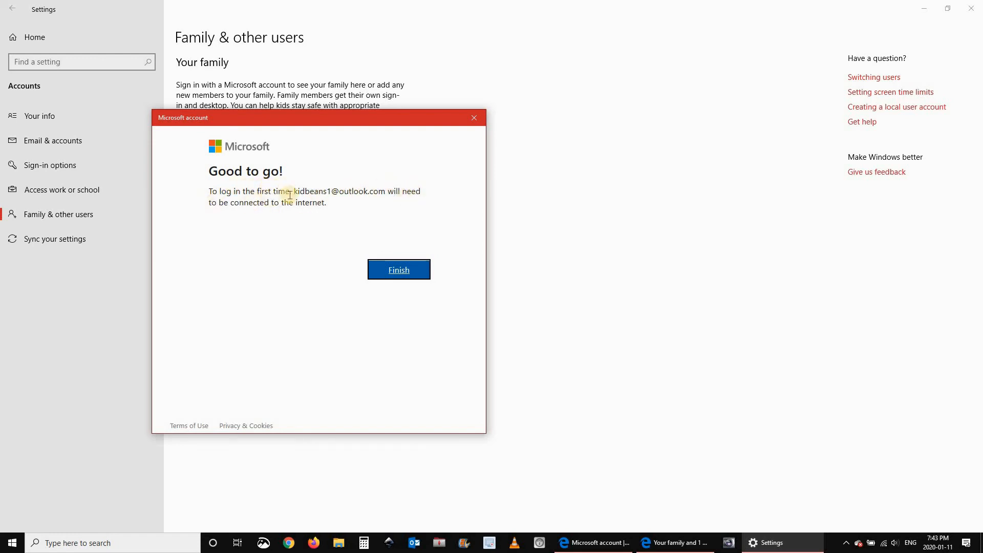
pyautogui.click(397, 270)
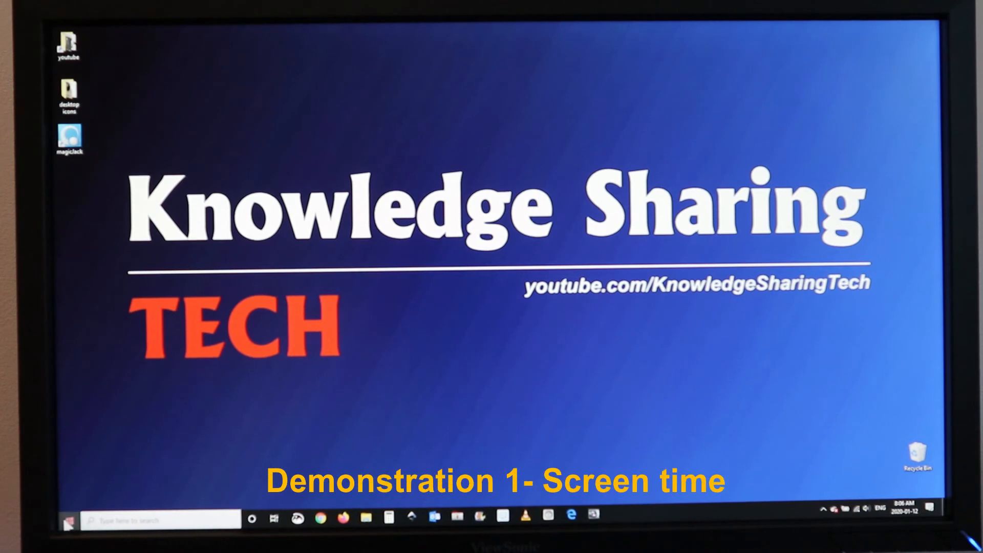
pyautogui.click(68, 521)
pyautogui.moveTo(67, 425)
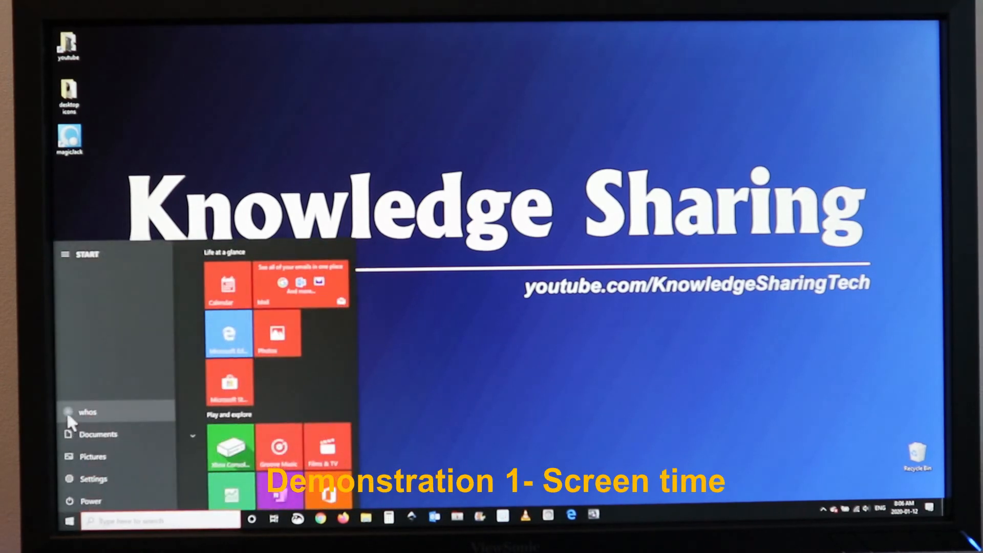